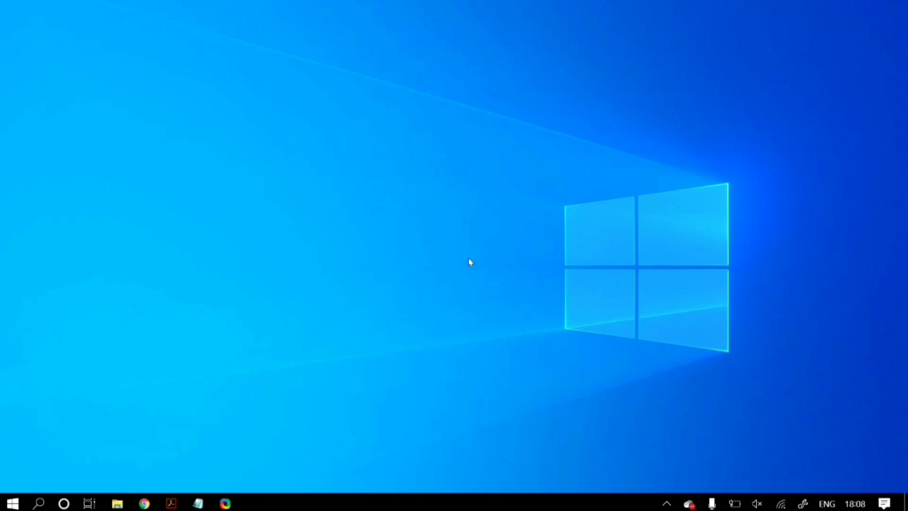
Open Windows Update through Check for updates and start downloading the available .NET Framework cumulative update preview (KB4598301).
{"action": "left_click", "coordinate": [13, 503]}
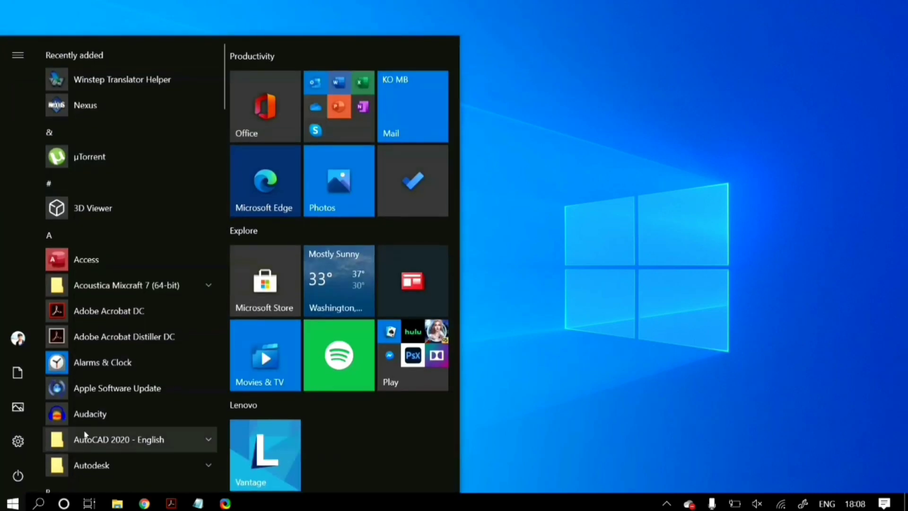
{"action": "type", "text": "windo"}
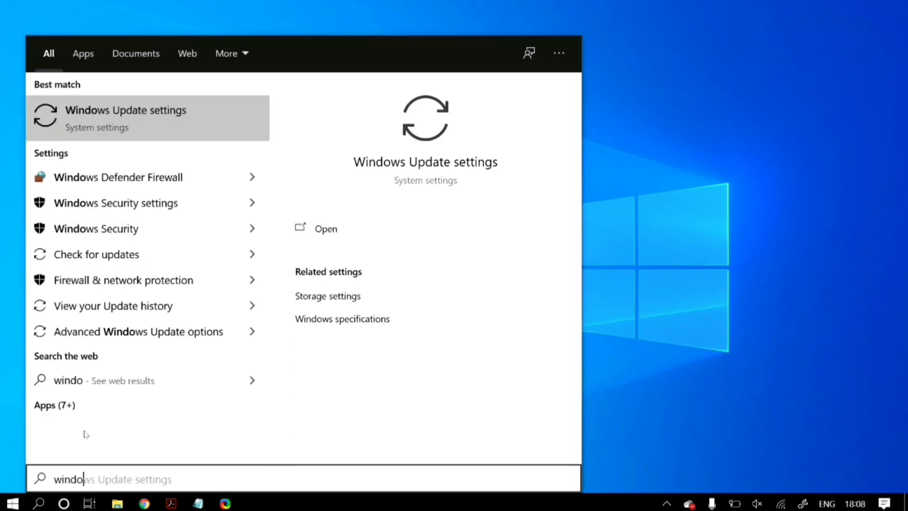
{"action": "type", "text": "ws upda"}
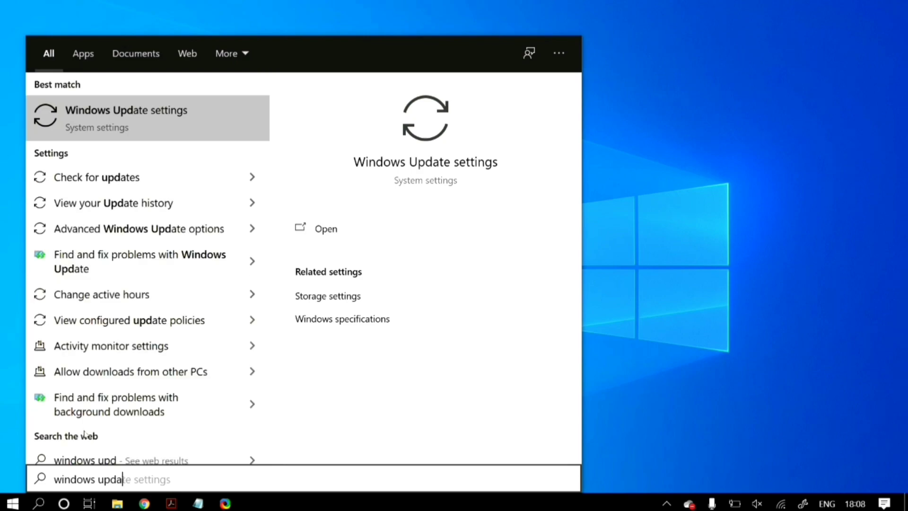
{"action": "left_click", "coordinate": [152, 180]}
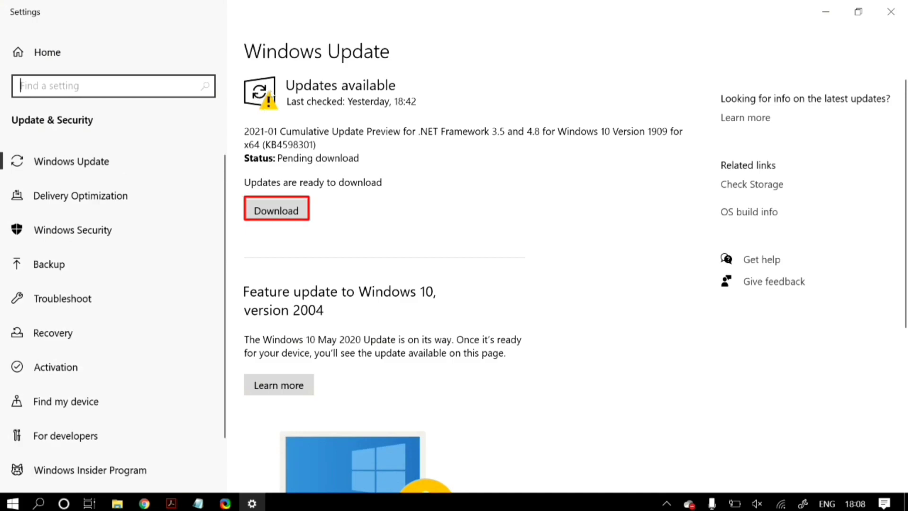
{"action": "left_click", "coordinate": [253, 211]}
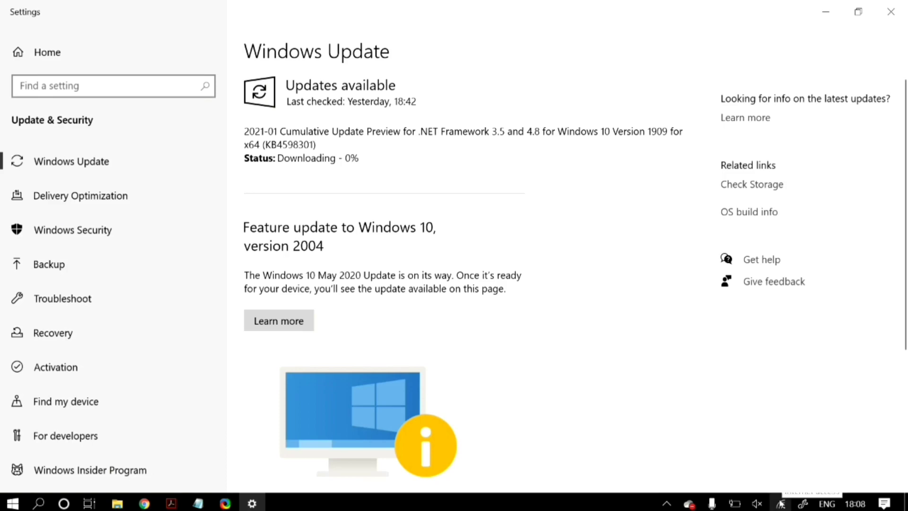
{"action": "mouse_move", "coordinate": [780, 501]}
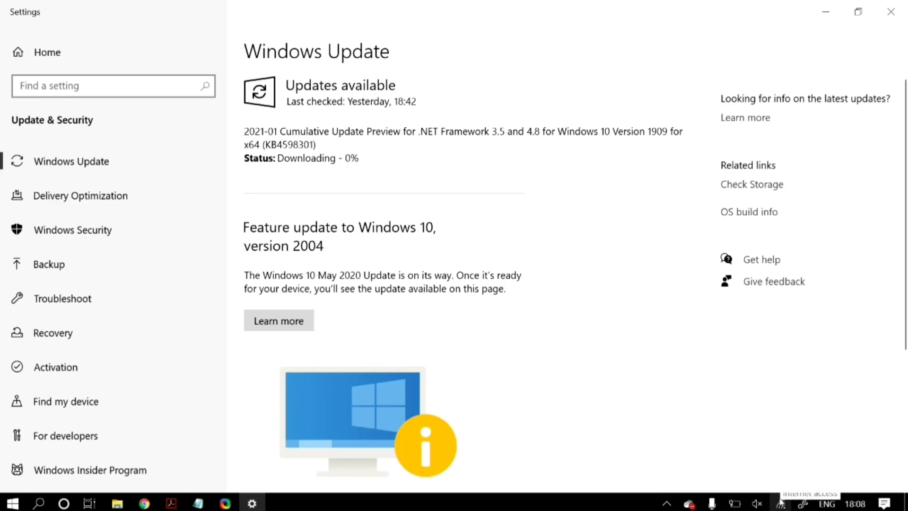
{"action": "left_click", "coordinate": [891, 12]}
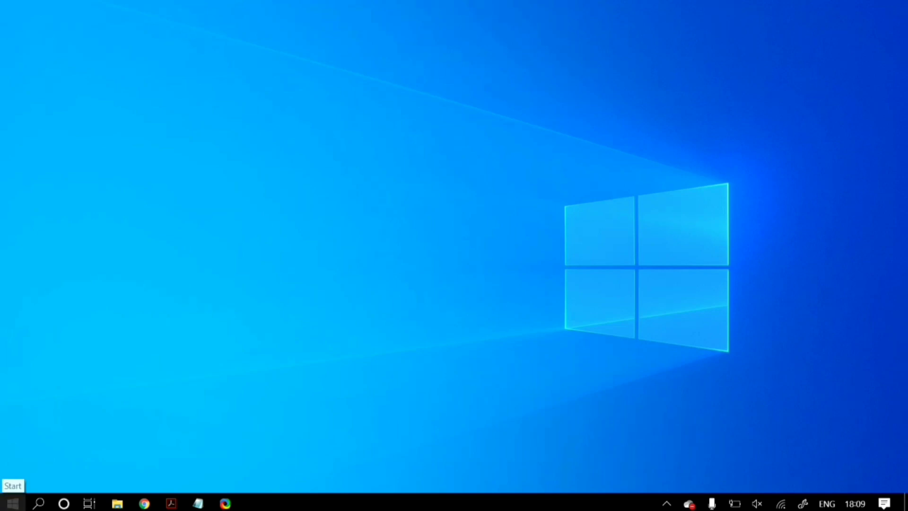
Find the Background apps privacy settings and turn off letting apps run in the background.
{"action": "left_click", "coordinate": [13, 503]}
{"action": "type", "text": "sett"}
{"action": "key", "text": "Return"}
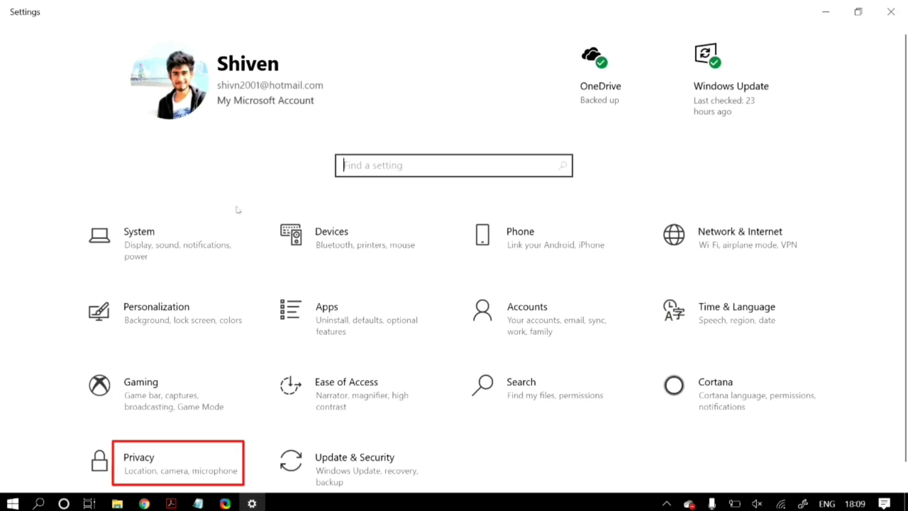
{"action": "scroll", "coordinate": [237, 209], "scroll_direction": "down", "scroll_amount": 1}
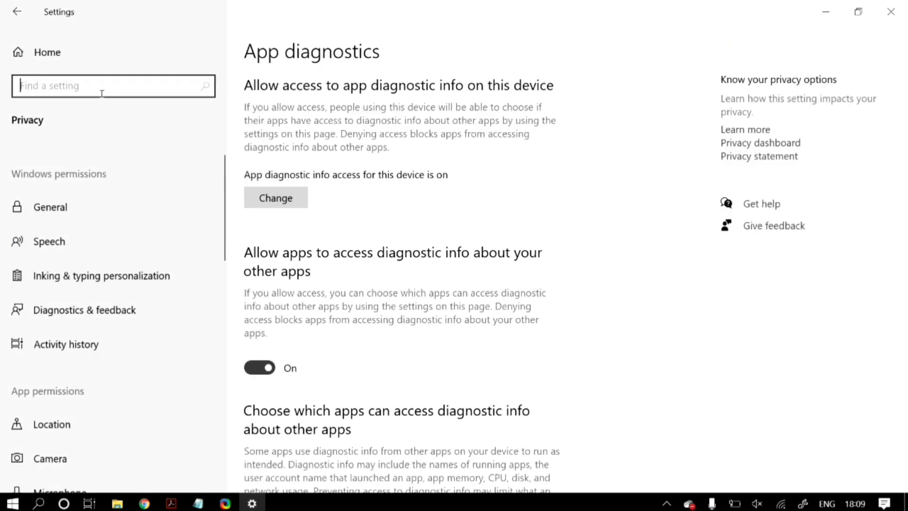
{"action": "type", "text": "backgro"}
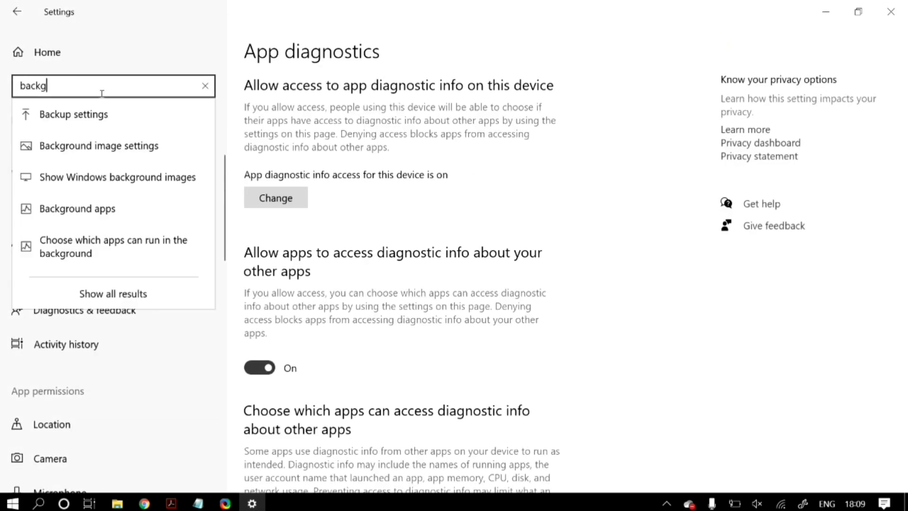
{"action": "left_click", "coordinate": [109, 185]}
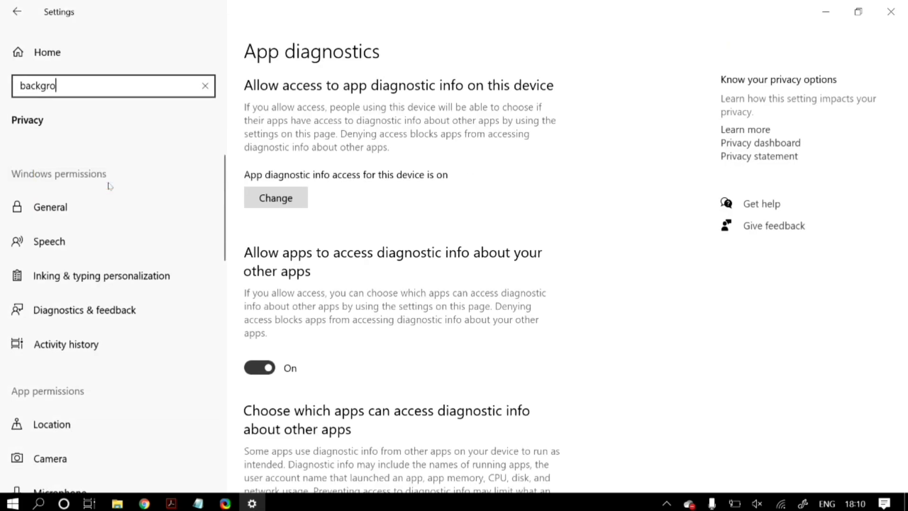
{"action": "left_click", "coordinate": [259, 136]}
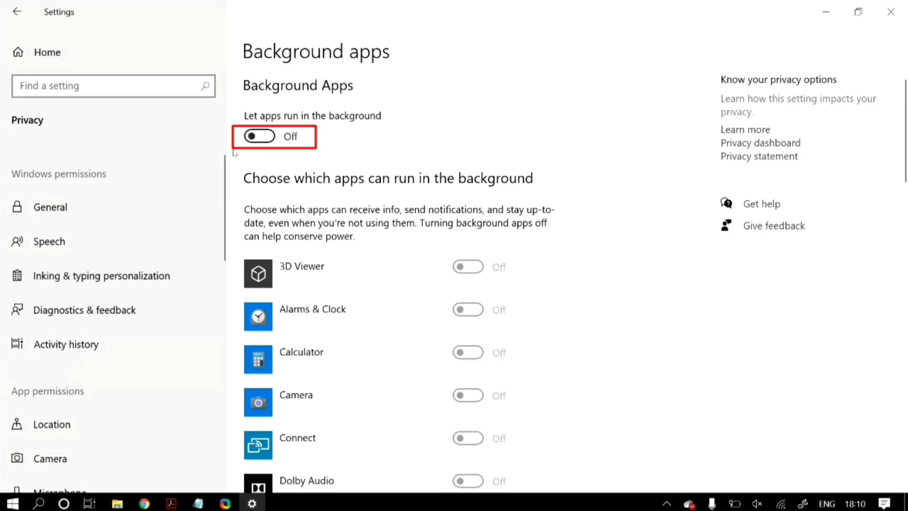
In the System settings' Notifications & actions, turn off notifications from apps and other senders, and close Settings.
{"action": "left_click", "coordinate": [17, 11]}
{"action": "left_click", "coordinate": [17, 11]}
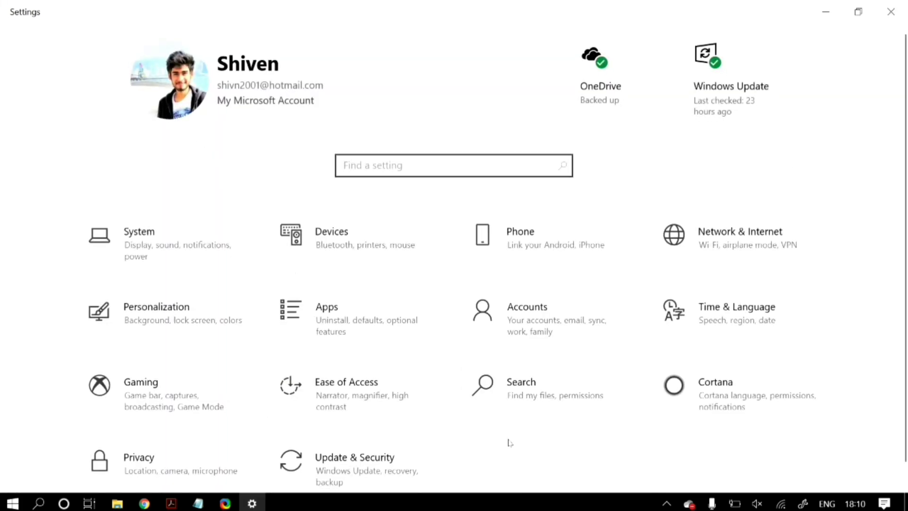
{"action": "scroll", "coordinate": [510, 442], "scroll_direction": "down", "scroll_amount": 1}
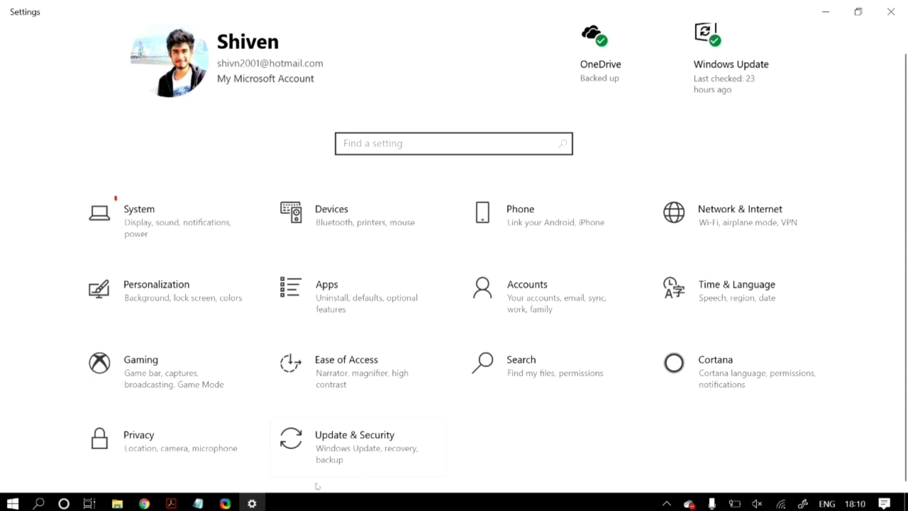
{"action": "left_click", "coordinate": [157, 212]}
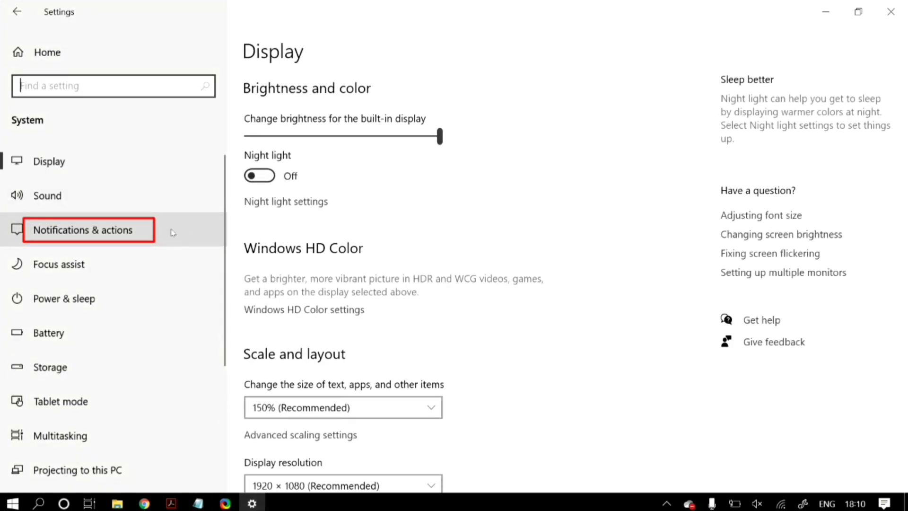
{"action": "left_click", "coordinate": [173, 232]}
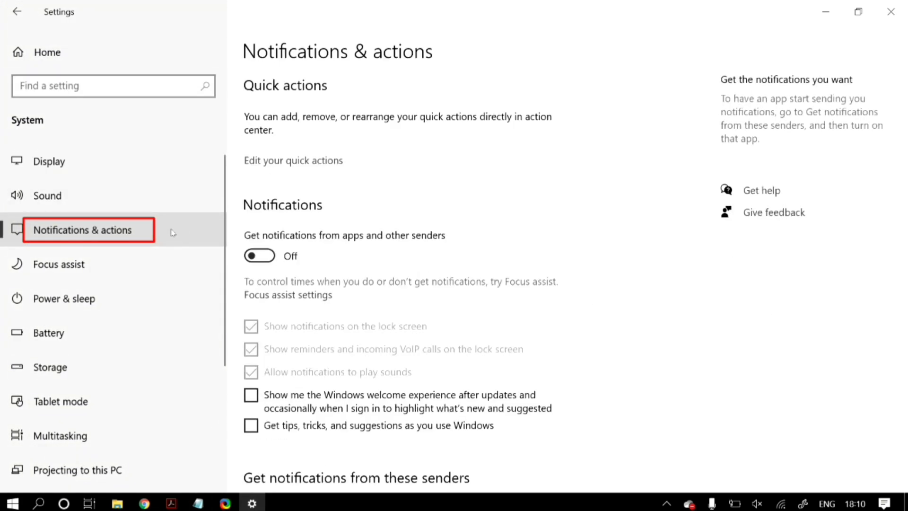
{"action": "left_click", "coordinate": [260, 260]}
{"action": "left_click", "coordinate": [260, 256]}
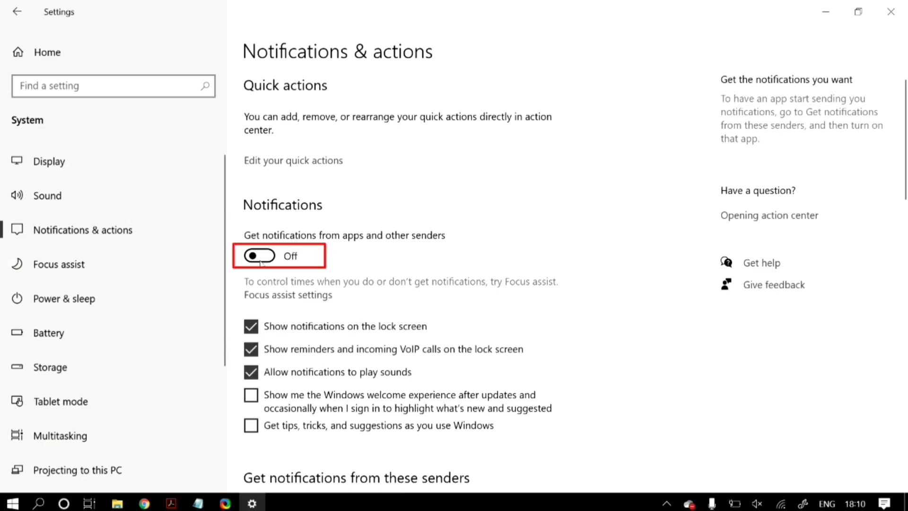
{"action": "scroll", "coordinate": [447, 280], "scroll_direction": "down", "scroll_amount": 4}
{"action": "scroll", "coordinate": [447, 280], "scroll_direction": "up", "scroll_amount": 4}
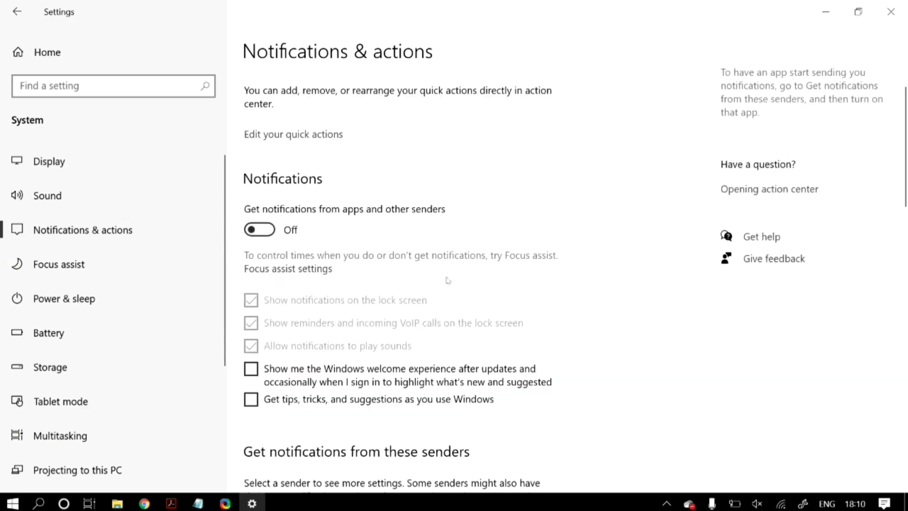
{"action": "left_click", "coordinate": [890, 11]}
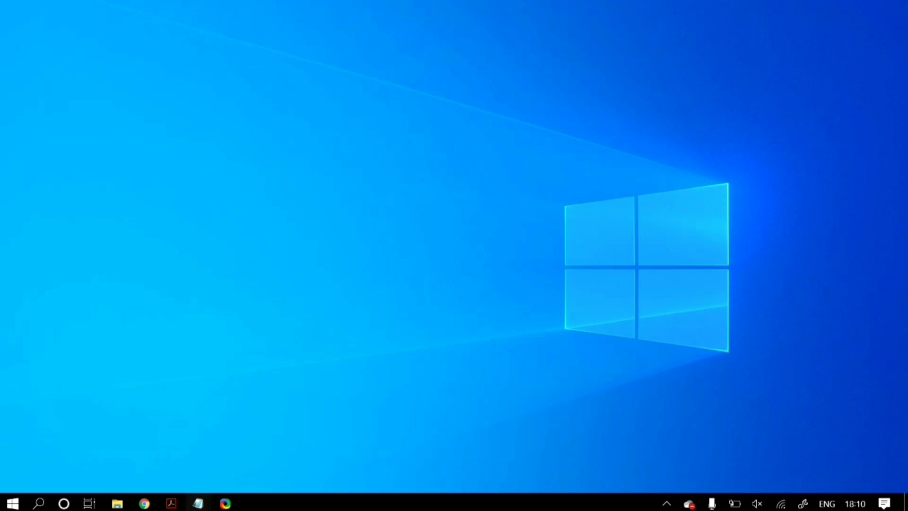
Switch to Task Manager and sort the running processes by CPU usage.
{"action": "right_click", "coordinate": [461, 507]}
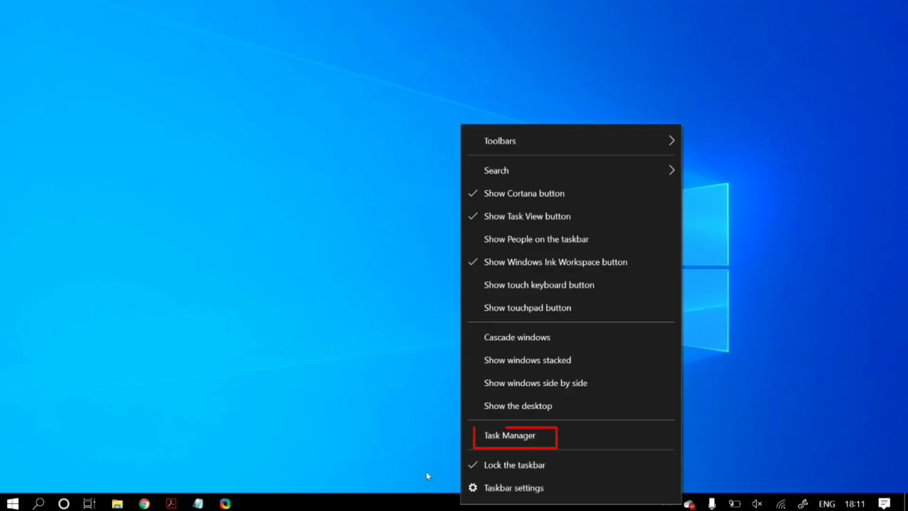
{"action": "left_click", "coordinate": [541, 442]}
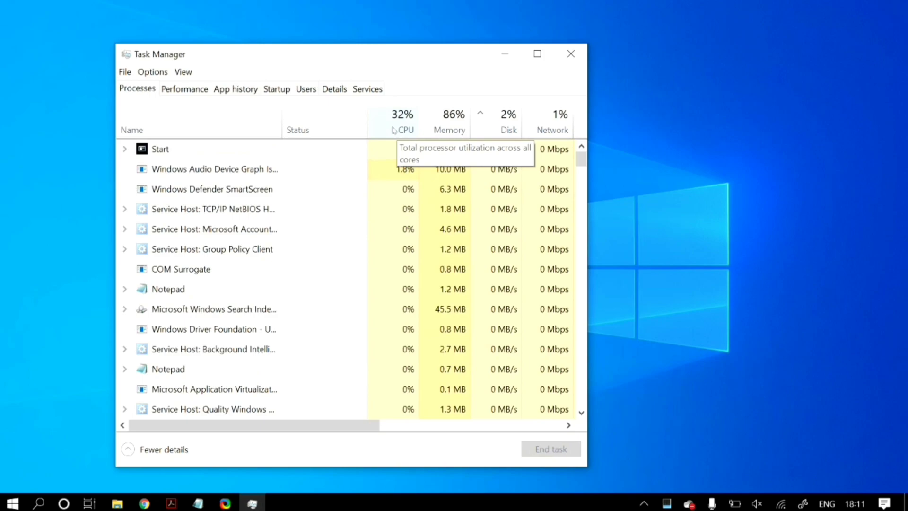
{"action": "left_click", "coordinate": [393, 130]}
{"action": "left_click_drag", "start_coordinate": [414, 61], "coordinate": [485, 54]}
Look through the processes sorted by CPU and try to end the Client Server Runtime Process.
{"action": "left_click", "coordinate": [292, 142]}
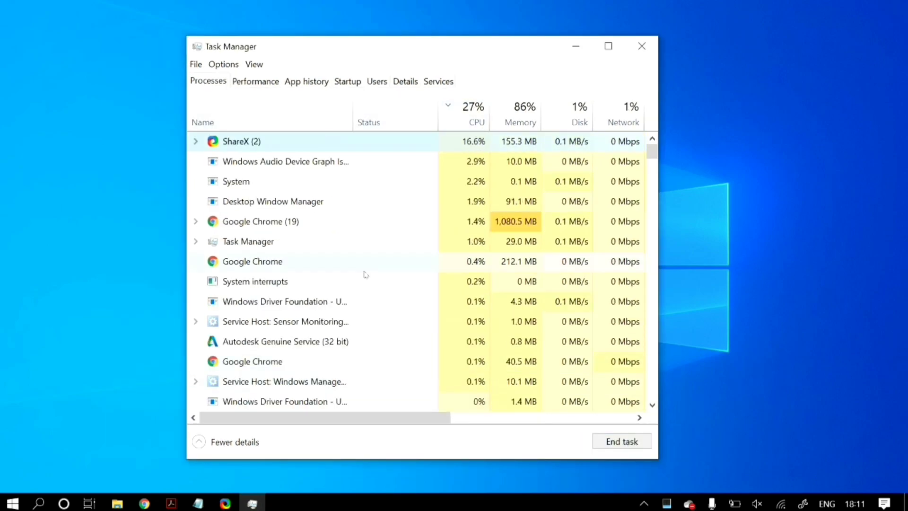
{"action": "left_click", "coordinate": [362, 265]}
{"action": "left_click", "coordinate": [356, 365]}
{"action": "scroll", "coordinate": [349, 325], "scroll_direction": "down", "scroll_amount": 1}
{"action": "scroll", "coordinate": [348, 325], "scroll_direction": "up", "scroll_amount": 1}
{"action": "scroll", "coordinate": [348, 325], "scroll_direction": "down", "scroll_amount": 2}
{"action": "left_click", "coordinate": [328, 377]}
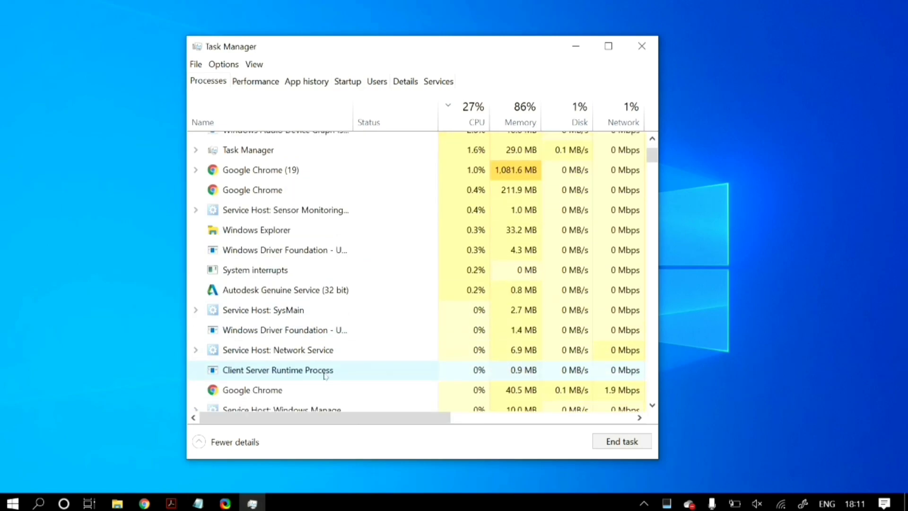
{"action": "left_click", "coordinate": [621, 441]}
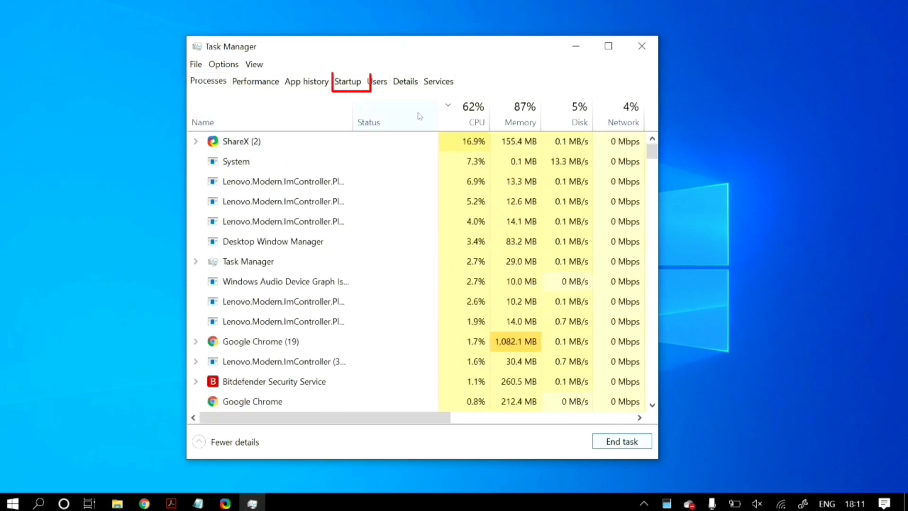
Disable µTorrent in the list of startup programs.
{"action": "left_click", "coordinate": [345, 83]}
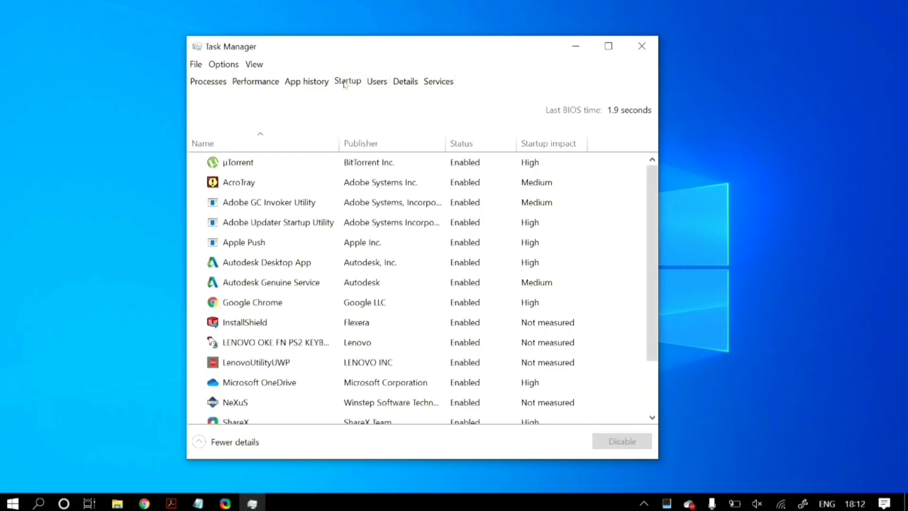
{"action": "left_click", "coordinate": [269, 165]}
{"action": "right_click", "coordinate": [269, 164]}
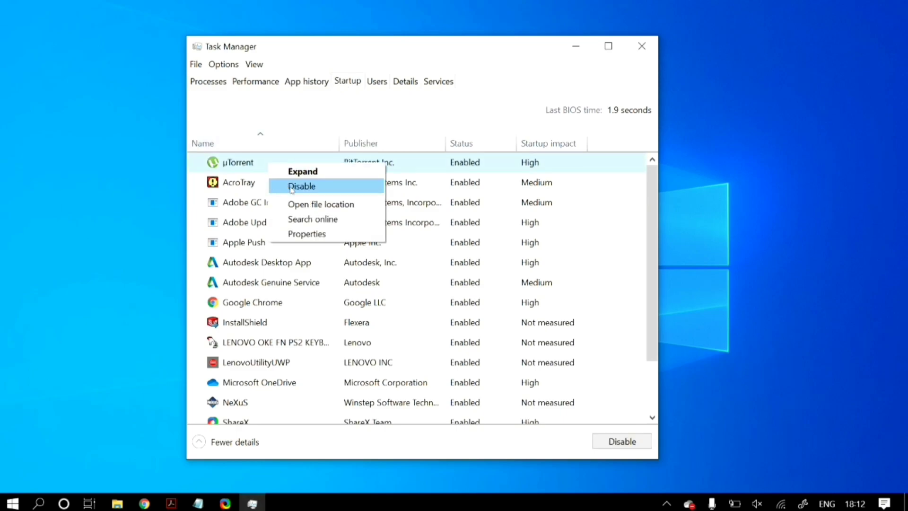
{"action": "left_click", "coordinate": [291, 187]}
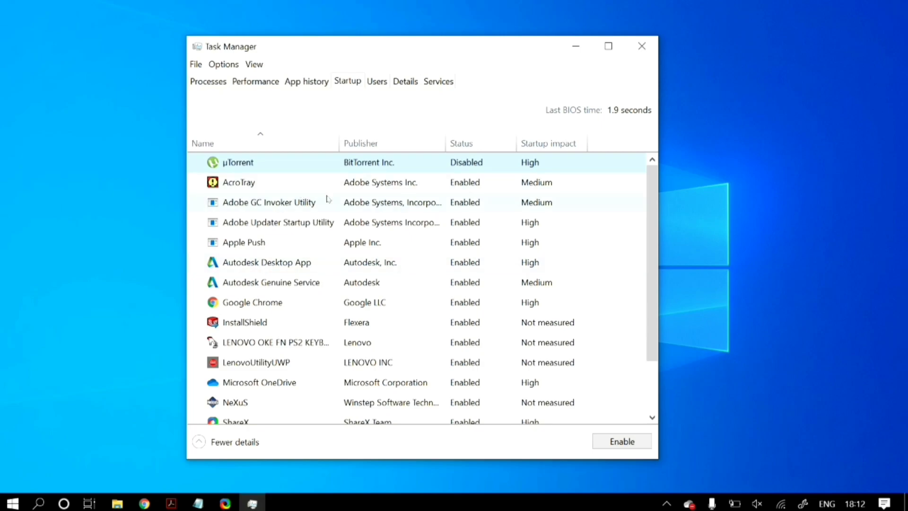
Disable Autodesk Desktop App and Autodesk Genuine Service at startup, and close Task Manager.
{"action": "left_click", "coordinate": [322, 267]}
{"action": "right_click", "coordinate": [321, 266]}
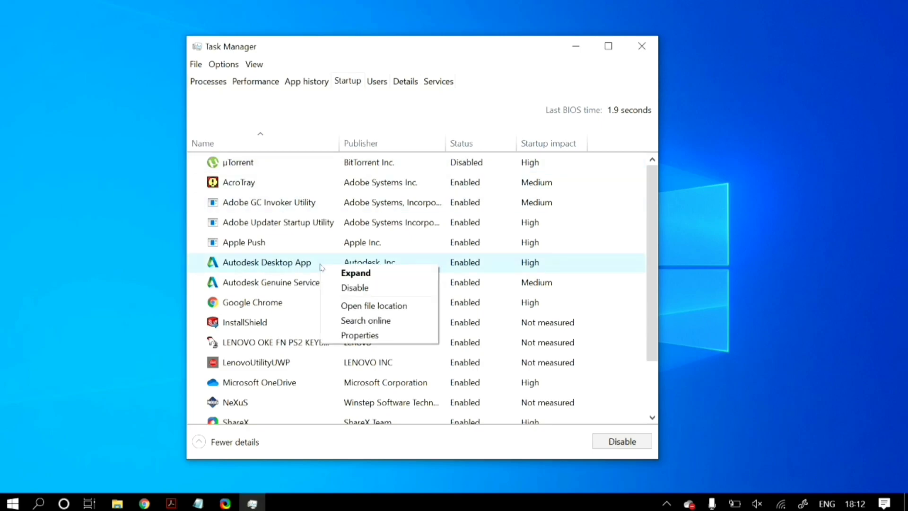
{"action": "left_click", "coordinate": [355, 288]}
{"action": "left_click", "coordinate": [290, 282]}
{"action": "right_click", "coordinate": [291, 283]}
{"action": "left_click", "coordinate": [321, 288]}
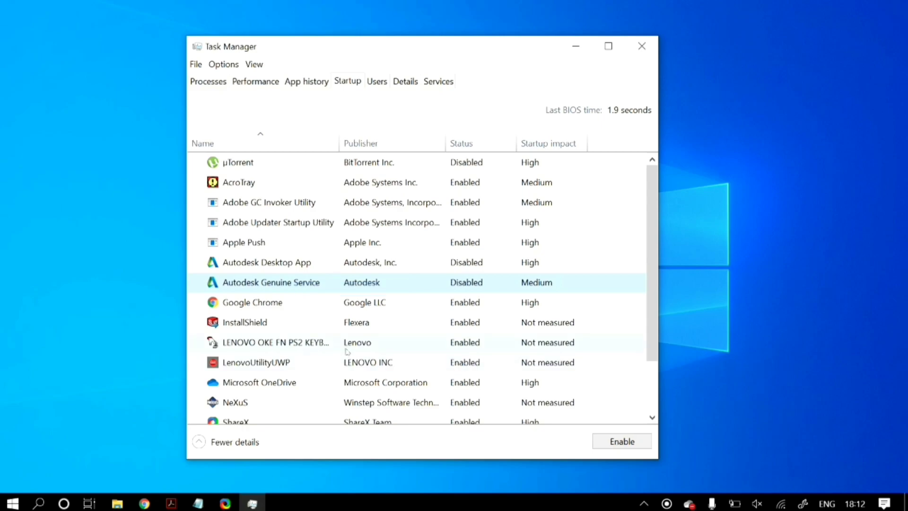
{"action": "scroll", "coordinate": [346, 352], "scroll_direction": "down", "scroll_amount": 2}
{"action": "left_click", "coordinate": [649, 51]}
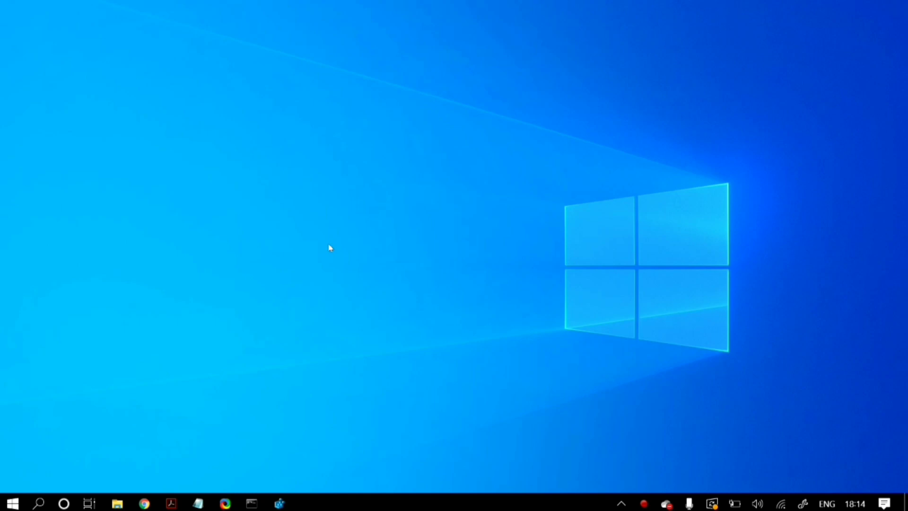
{"action": "key", "text": "super"}
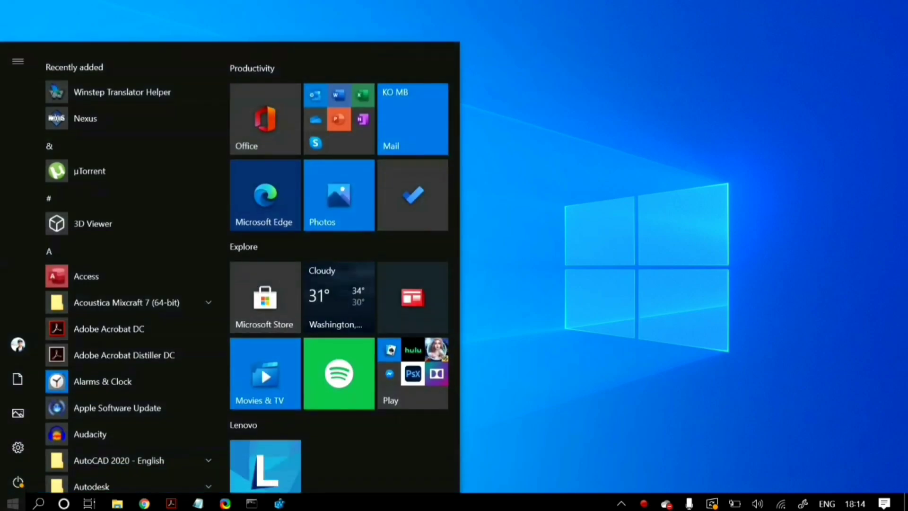
{"action": "type", "text": "comann"}
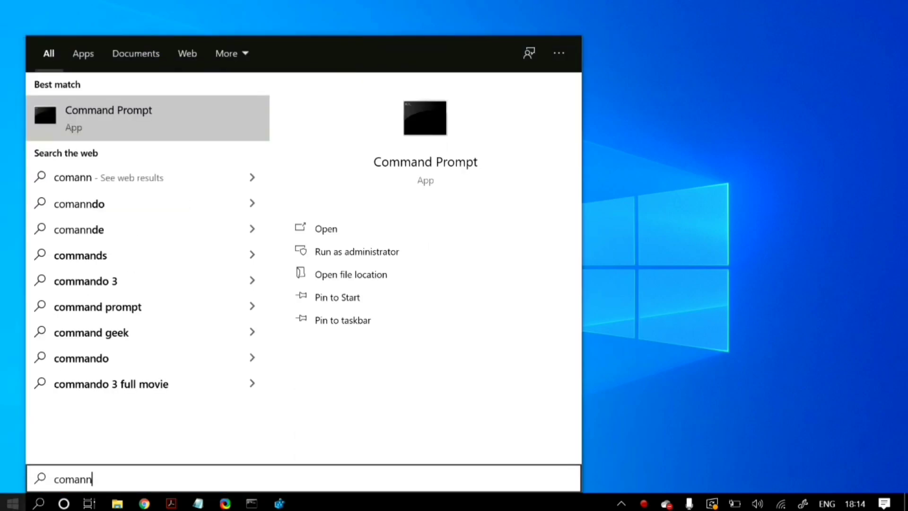
{"action": "right_click", "coordinate": [153, 128]}
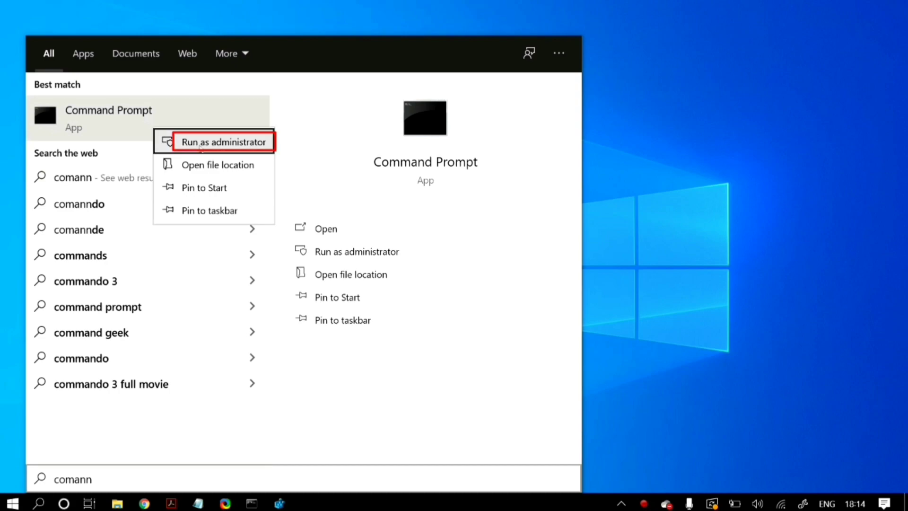
{"action": "left_click", "coordinate": [570, 195]}
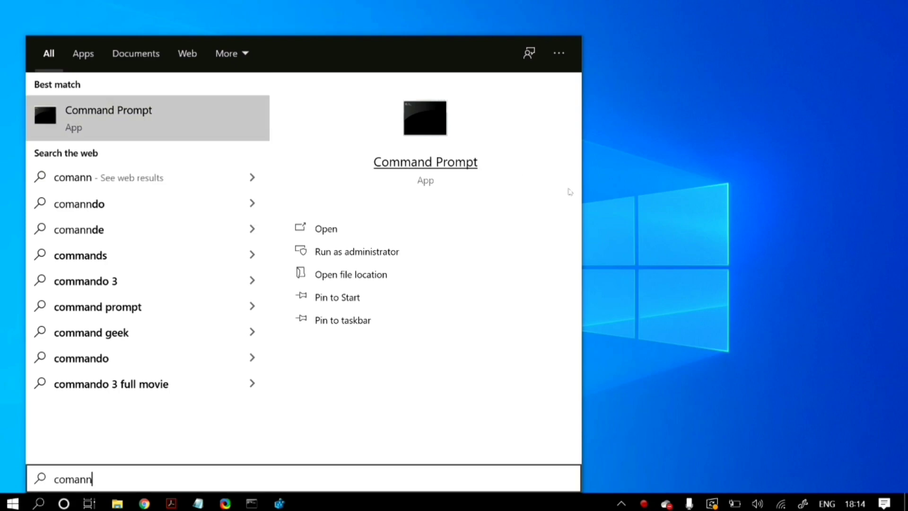
{"action": "left_click", "coordinate": [620, 90]}
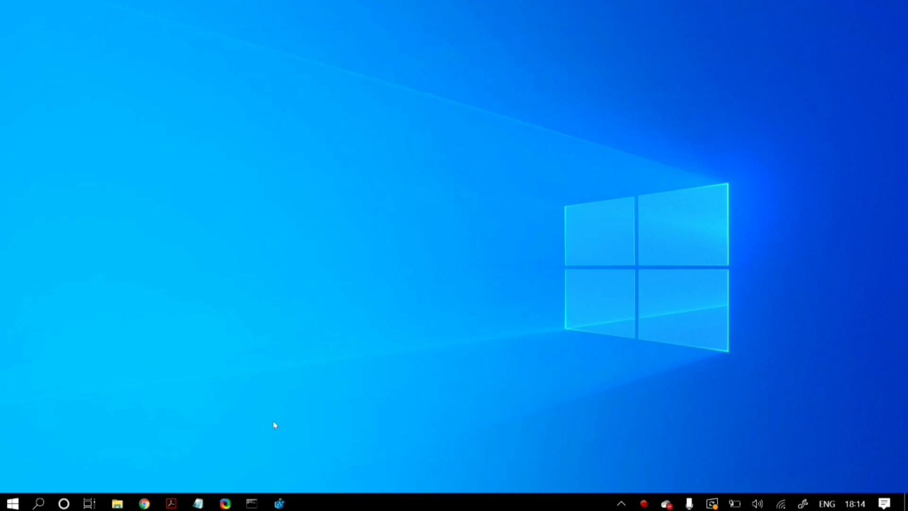
Open Command Prompt as administrator and check the Windows image with dism /online /cleanup-image /checkhealth and /scanhealth.
{"action": "left_click", "coordinate": [251, 503]}
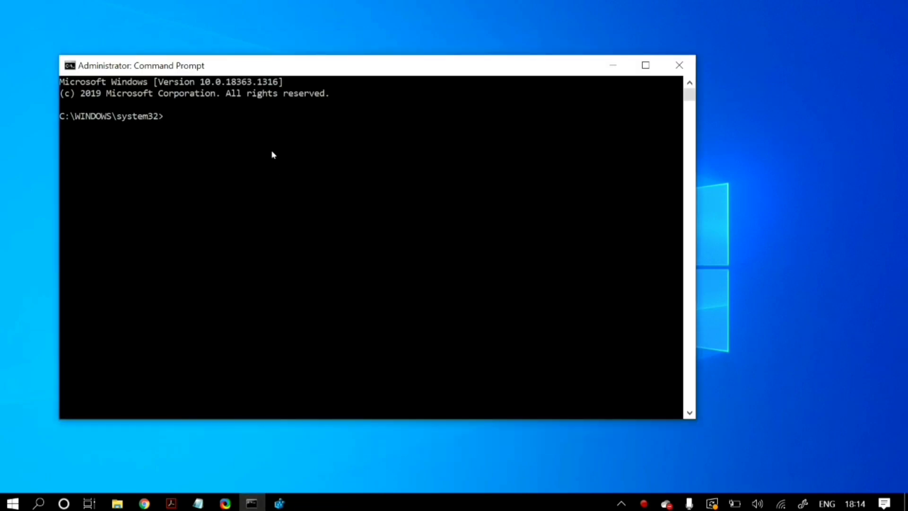
{"action": "type", "text": "dism /online /cleanup-image /checkhealth"}
{"action": "key", "text": "Return"}
{"action": "type", "text": "dism /online /cleanup-image /scanhealth"}
{"action": "key", "text": "Return"}
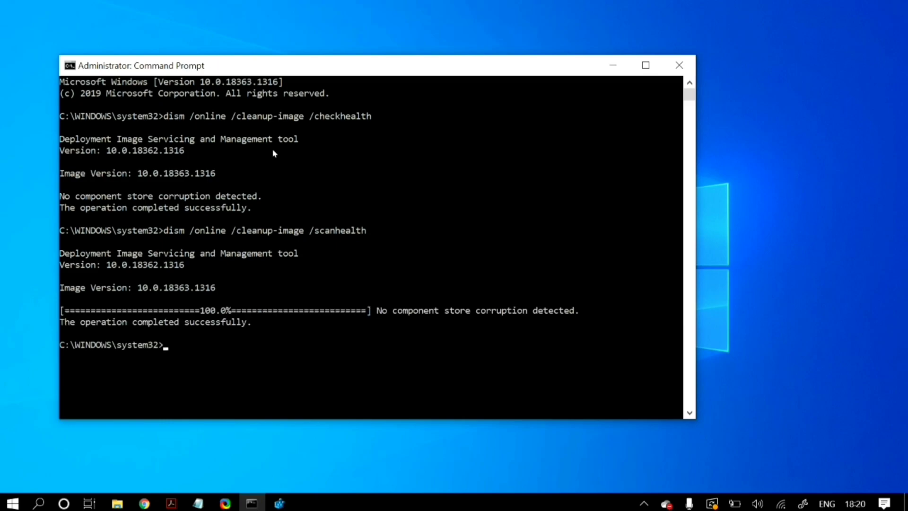
Repair the Windows image with dism /online /cleanup-image /restorehealth, and repeat it with /Source:C:RepairSourceWindows /LimitAccess.
{"action": "type", "text": "dism /online /cleanup-image /restorehealth"}
{"action": "key", "text": "Return"}
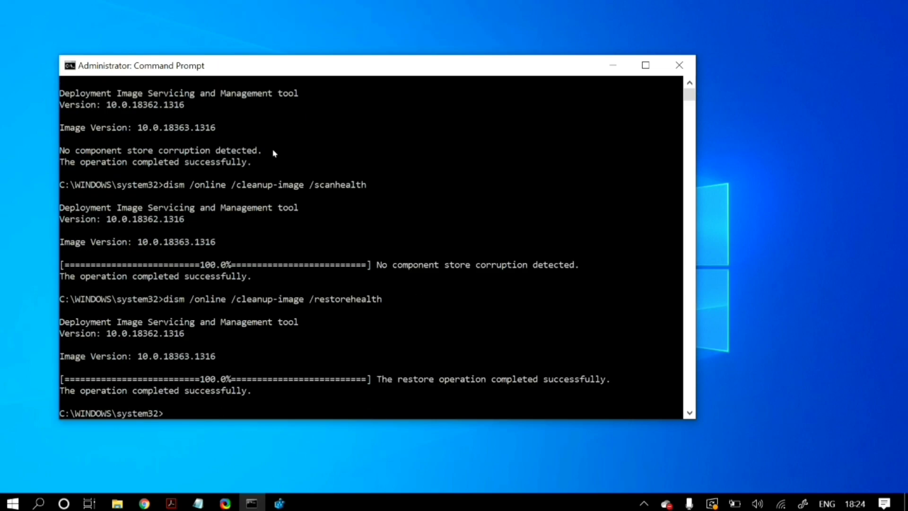
{"action": "type", "text": "dism /online /cleanup-image /restorehealth /Source:C:RepairSourceWindows /LimitAccess"}
{"action": "key", "text": "Return"}
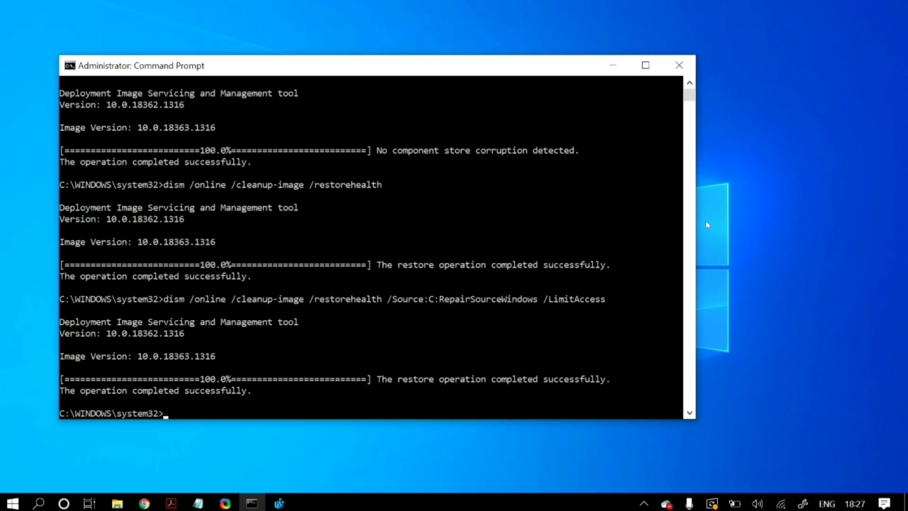
Scan the system files with sfc /scannow and close Command Prompt.
{"action": "type", "text": "sfc /scannow"}
{"action": "key", "text": "Return"}
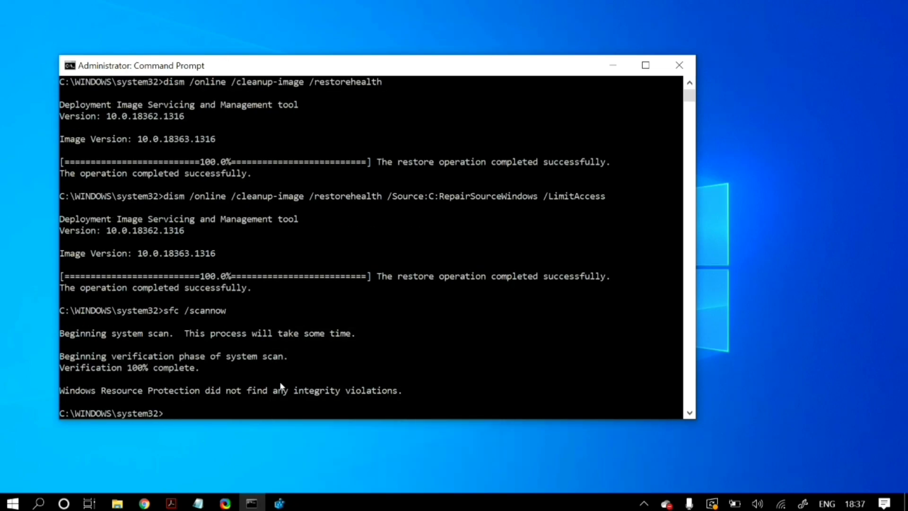
{"action": "left_click", "coordinate": [679, 65]}
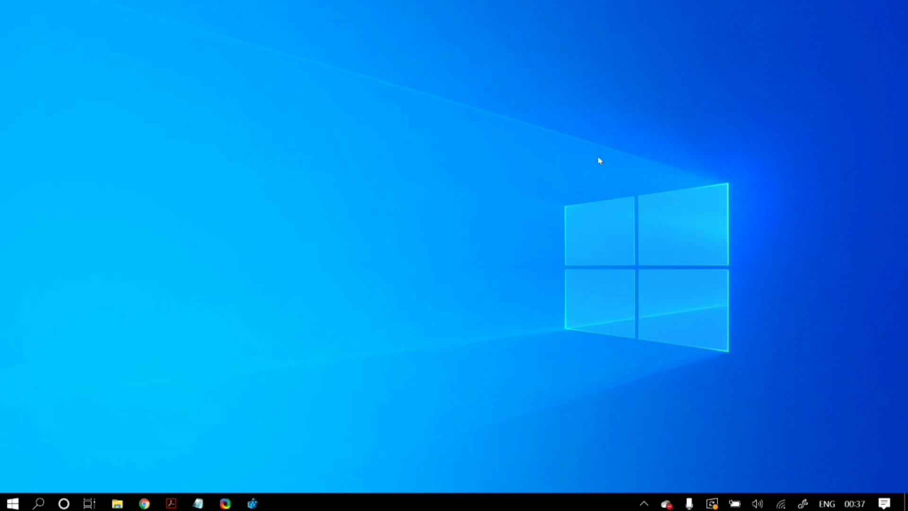
Find and open the Services app.
{"action": "key", "text": "super"}
{"action": "type", "text": "ser"}
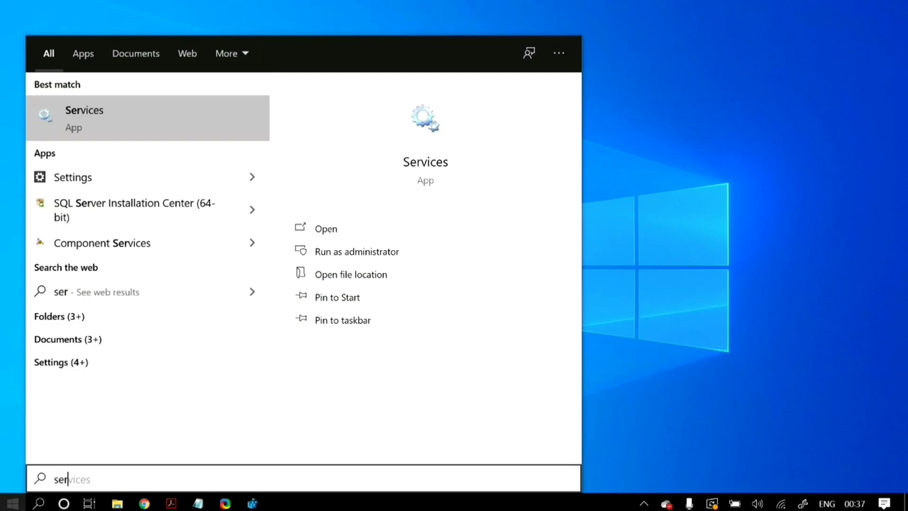
{"action": "key", "text": "Return"}
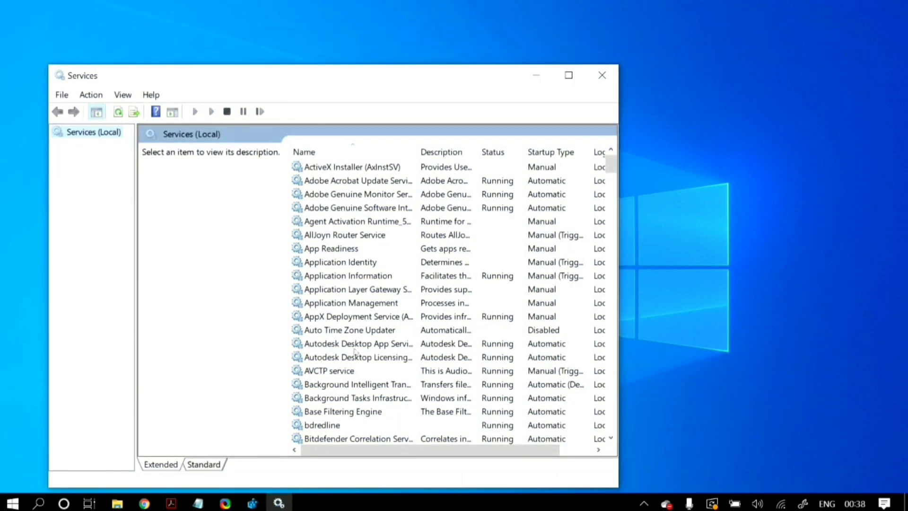
Stop the SysMain service and apply the Disabled startup type in its properties.
{"action": "scroll", "coordinate": [356, 350], "scroll_direction": "down", "scroll_amount": 20}
{"action": "scroll", "coordinate": [355, 350], "scroll_direction": "down", "scroll_amount": 20}
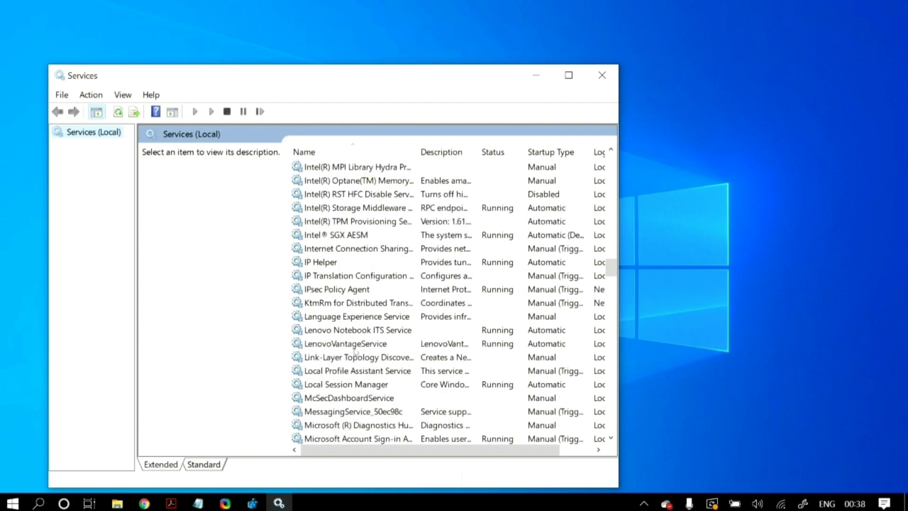
{"action": "scroll", "coordinate": [355, 351], "scroll_direction": "down", "scroll_amount": 8}
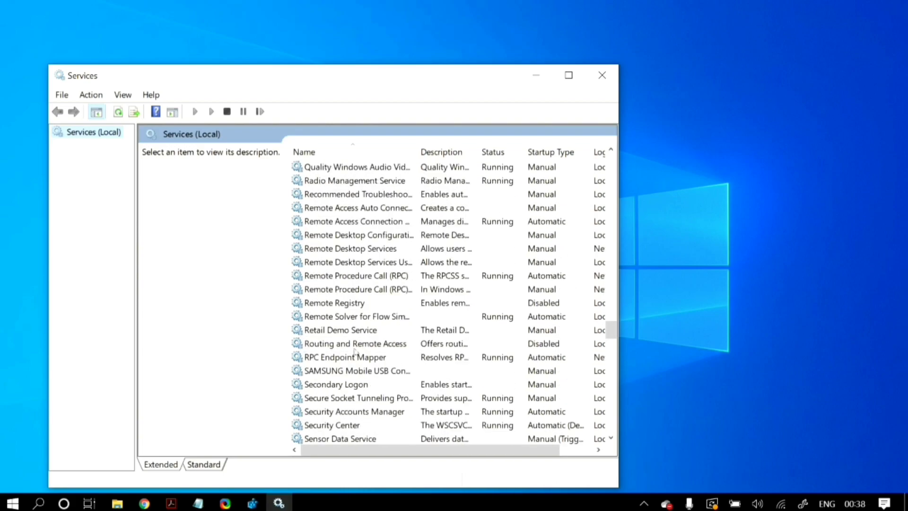
{"action": "scroll", "coordinate": [355, 351], "scroll_direction": "down", "scroll_amount": 3}
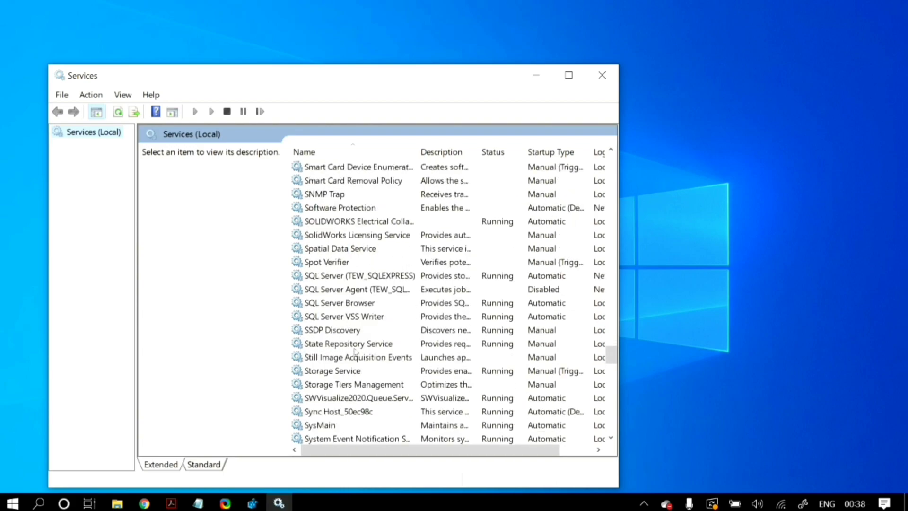
{"action": "left_click", "coordinate": [322, 345]}
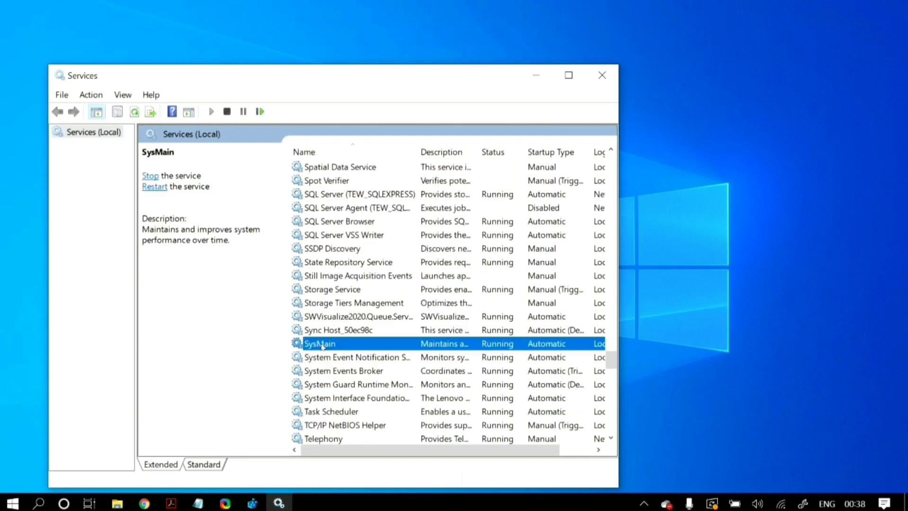
{"action": "right_click", "coordinate": [389, 346]}
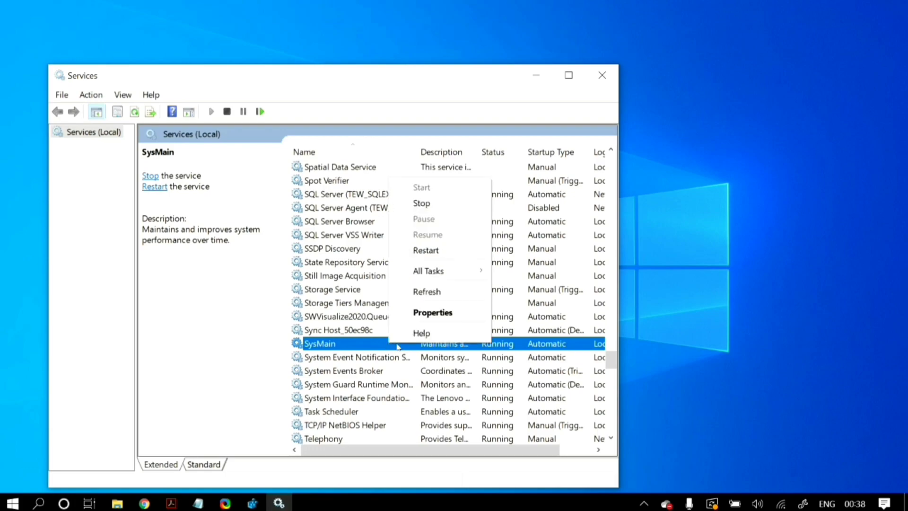
{"action": "left_click", "coordinate": [423, 313]}
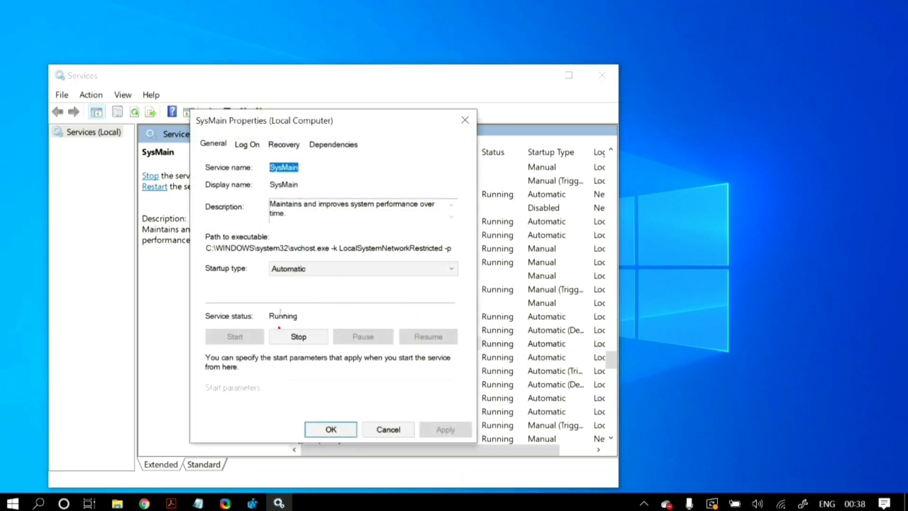
{"action": "left_click", "coordinate": [303, 336]}
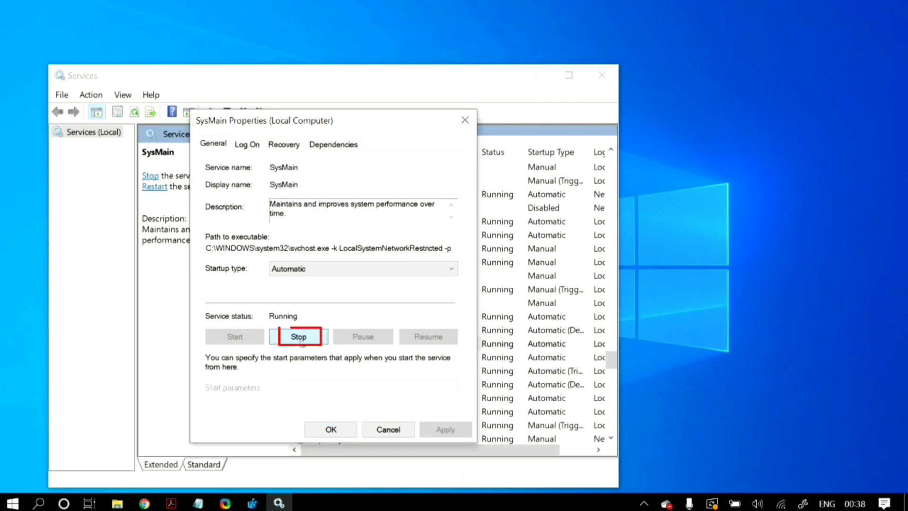
{"action": "left_click", "coordinate": [299, 336]}
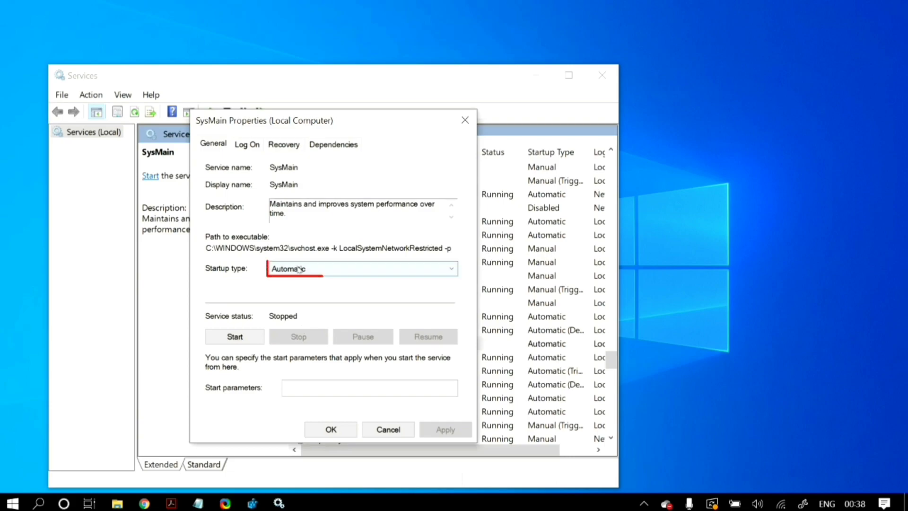
{"action": "left_click", "coordinate": [299, 269]}
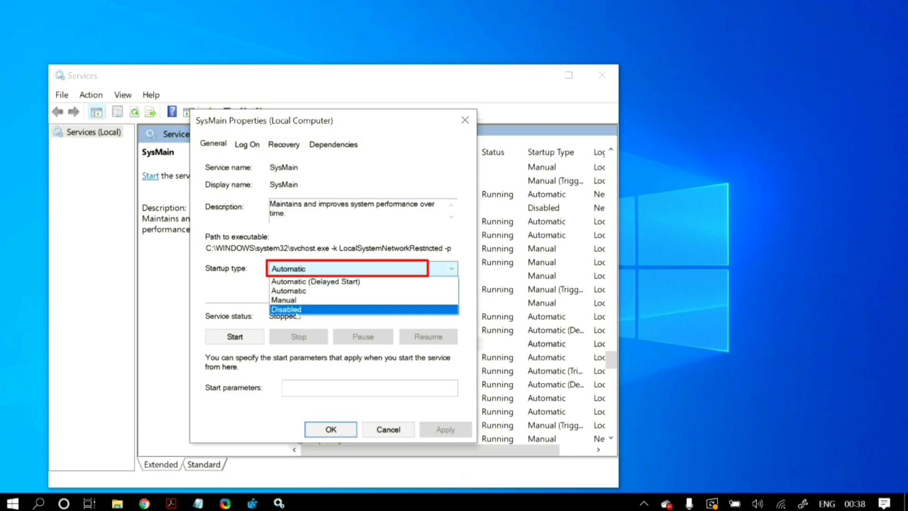
{"action": "left_click", "coordinate": [297, 310]}
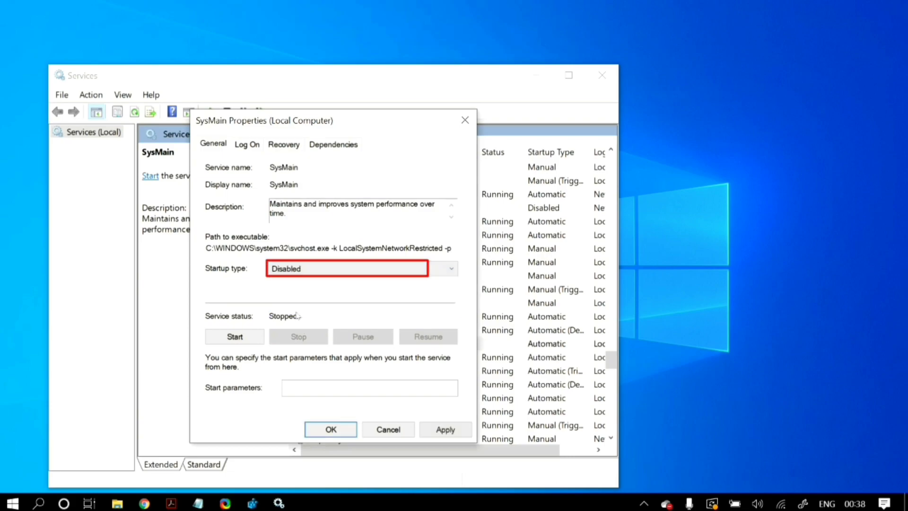
{"action": "left_click", "coordinate": [444, 428]}
Restore SysMain's startup type to Automatic, start the service again and close its properties.
{"action": "left_click", "coordinate": [317, 272]}
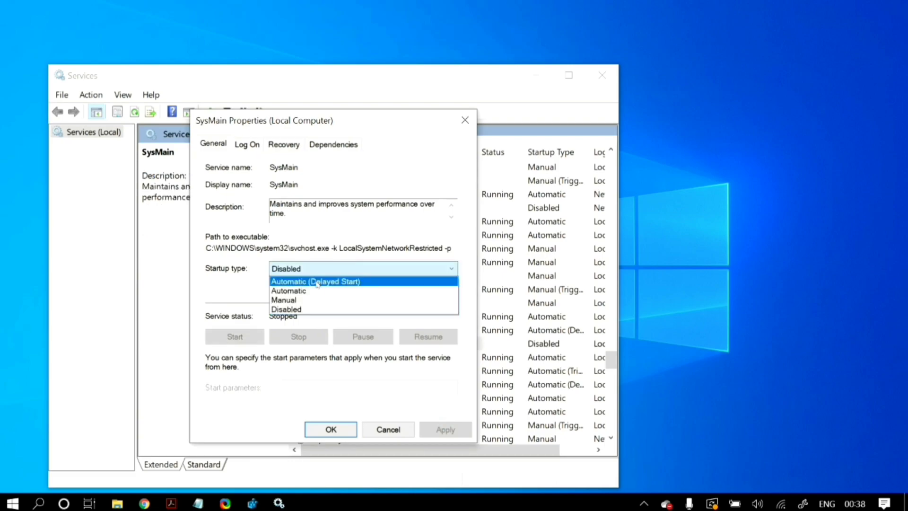
{"action": "left_click", "coordinate": [317, 291]}
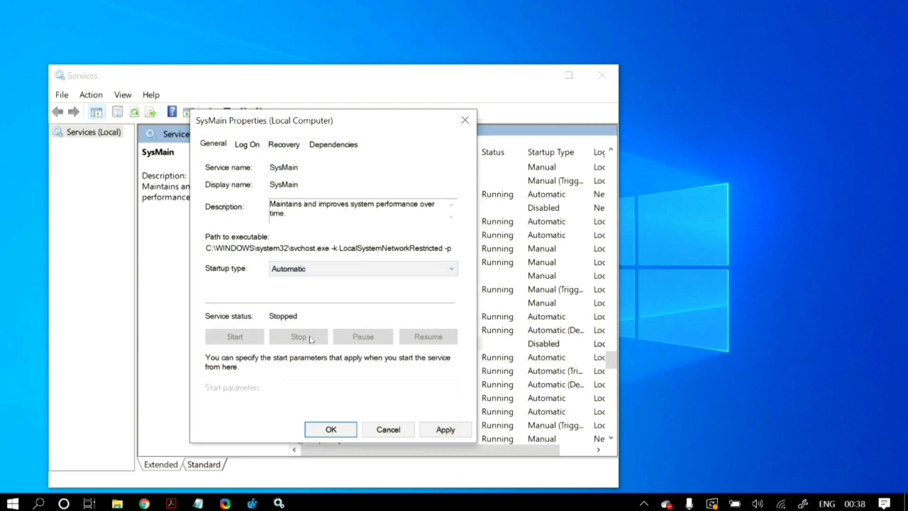
{"action": "left_click", "coordinate": [431, 431]}
{"action": "left_click", "coordinate": [235, 336]}
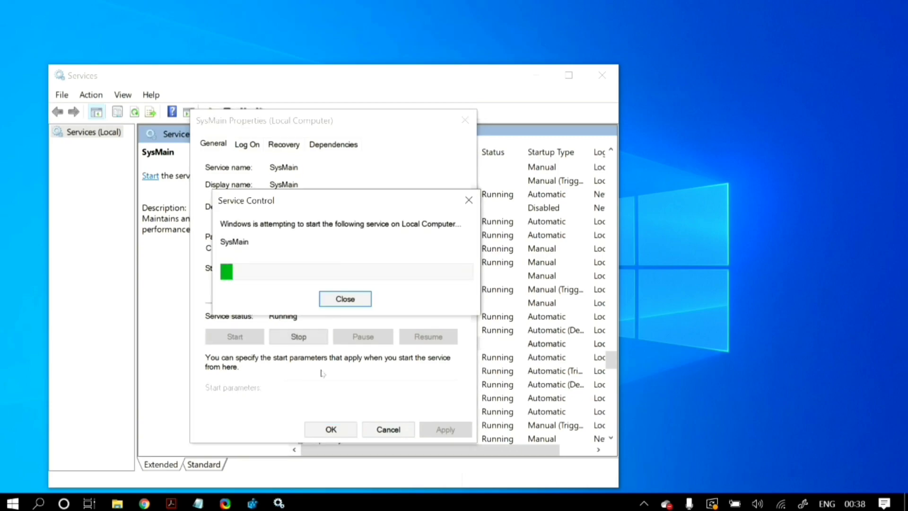
{"action": "key", "text": "Return"}
Choose Disabled as the startup type in the Windows Search service's properties, and close them without applying.
{"action": "scroll", "coordinate": [345, 372], "scroll_direction": "down", "scroll_amount": 20}
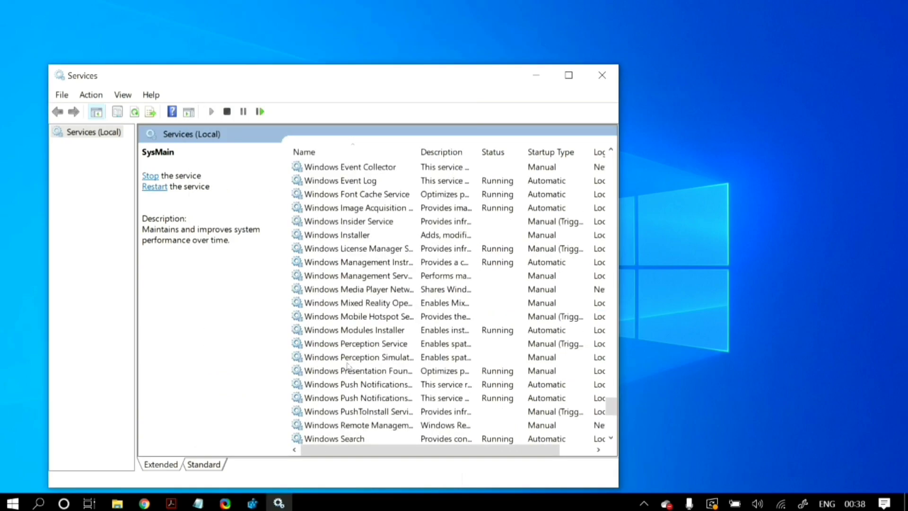
{"action": "left_click", "coordinate": [346, 317]}
{"action": "right_click", "coordinate": [350, 317]}
{"action": "left_click", "coordinate": [389, 453]}
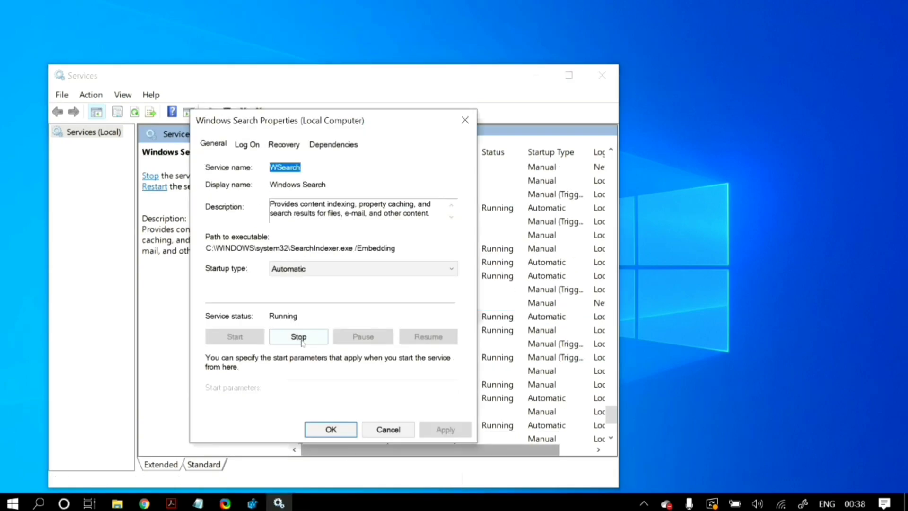
{"action": "left_click", "coordinate": [303, 269]}
{"action": "left_click", "coordinate": [302, 308]}
{"action": "left_click", "coordinate": [465, 120]}
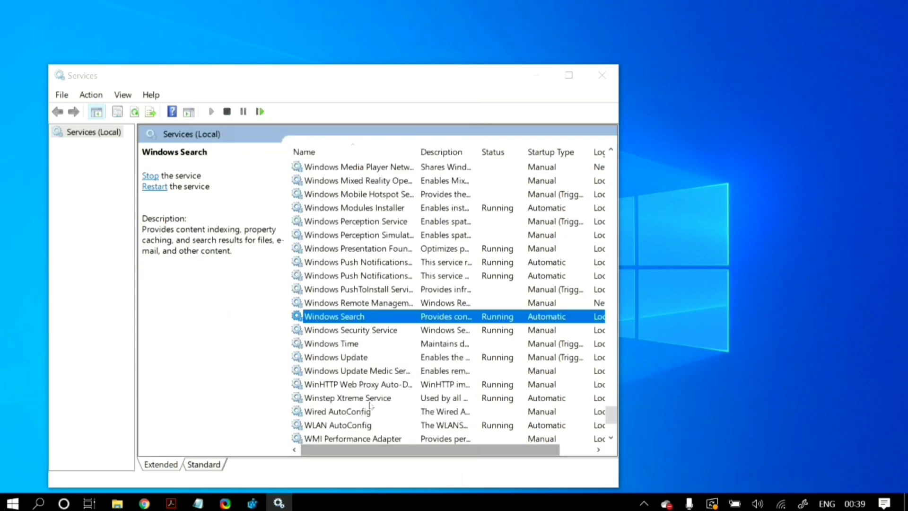
Choose Disabled as the startup type in the Windows Update service's properties, and close them without applying.
{"action": "right_click", "coordinate": [341, 358]}
{"action": "left_click", "coordinate": [377, 327]}
{"action": "left_click", "coordinate": [345, 268]}
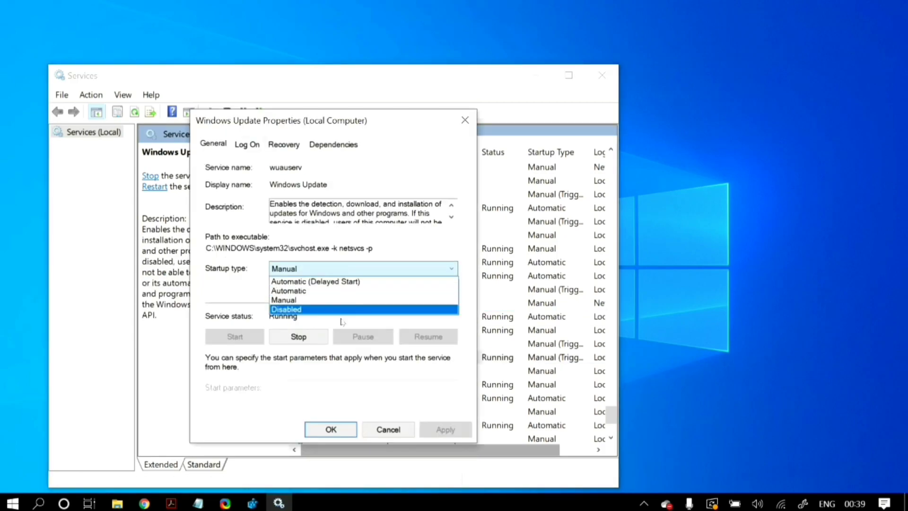
{"action": "left_click", "coordinate": [303, 310]}
{"action": "left_click", "coordinate": [465, 120]}
Restart the Windows Management Instrumentation service together with its dependent services, and close Services.
{"action": "scroll", "coordinate": [441, 304], "scroll_direction": "up", "scroll_amount": 20}
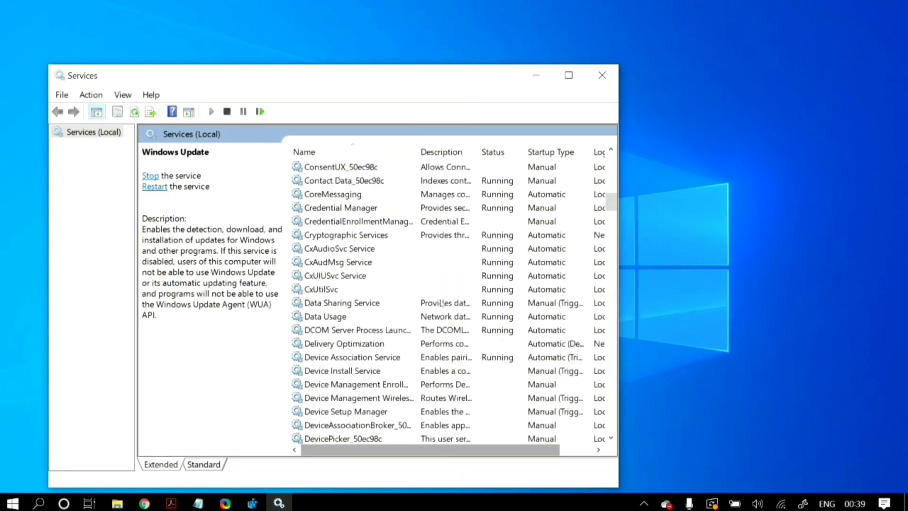
{"action": "scroll", "coordinate": [441, 304], "scroll_direction": "down", "scroll_amount": 20}
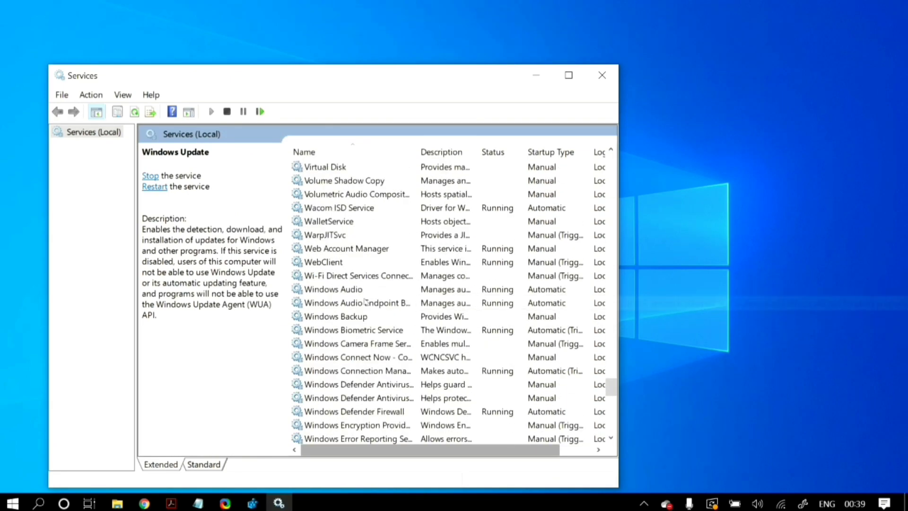
{"action": "scroll", "coordinate": [380, 292], "scroll_direction": "down", "scroll_amount": 9}
{"action": "left_click", "coordinate": [359, 178]}
{"action": "scroll", "coordinate": [355, 303], "scroll_direction": "up", "scroll_amount": 3}
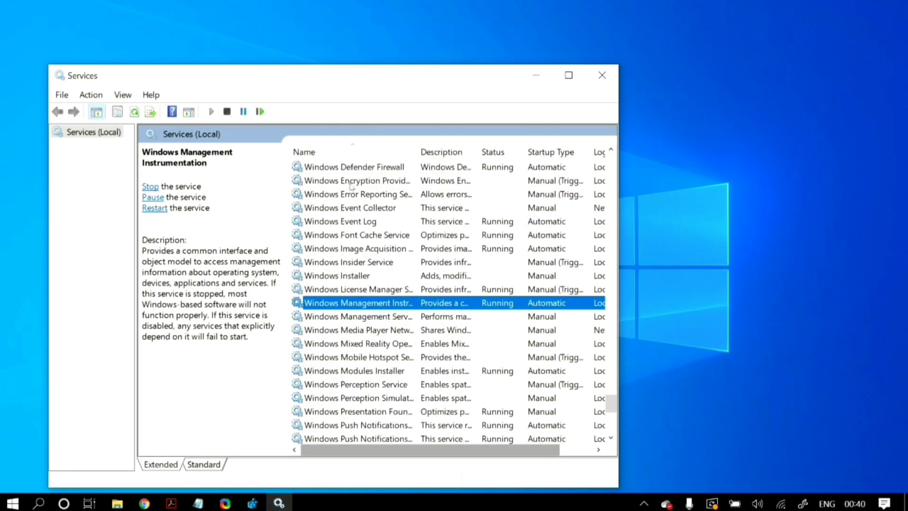
{"action": "right_click", "coordinate": [355, 306]}
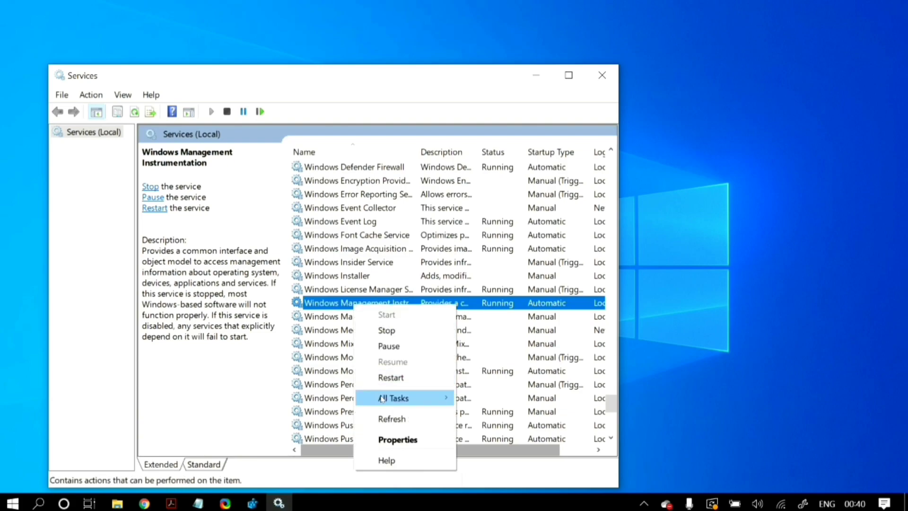
{"action": "left_click", "coordinate": [423, 381]}
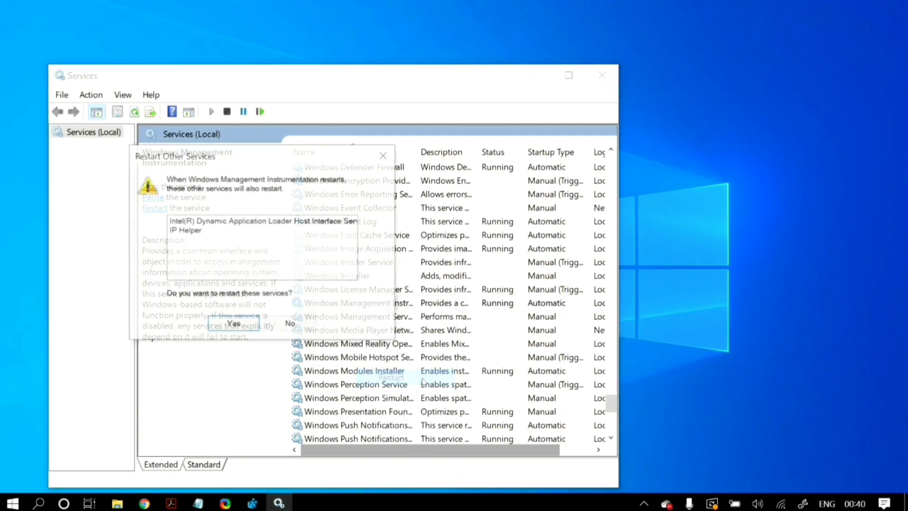
{"action": "left_click", "coordinate": [244, 325]}
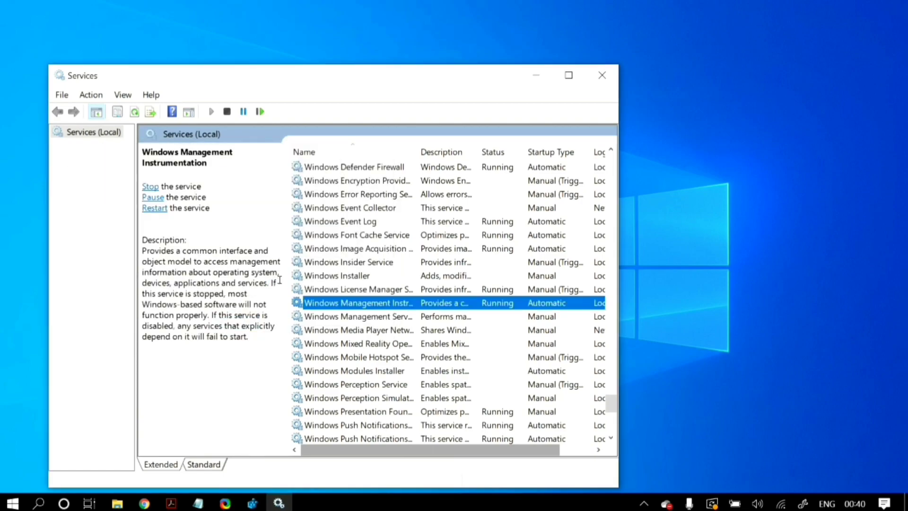
{"action": "left_click", "coordinate": [602, 76]}
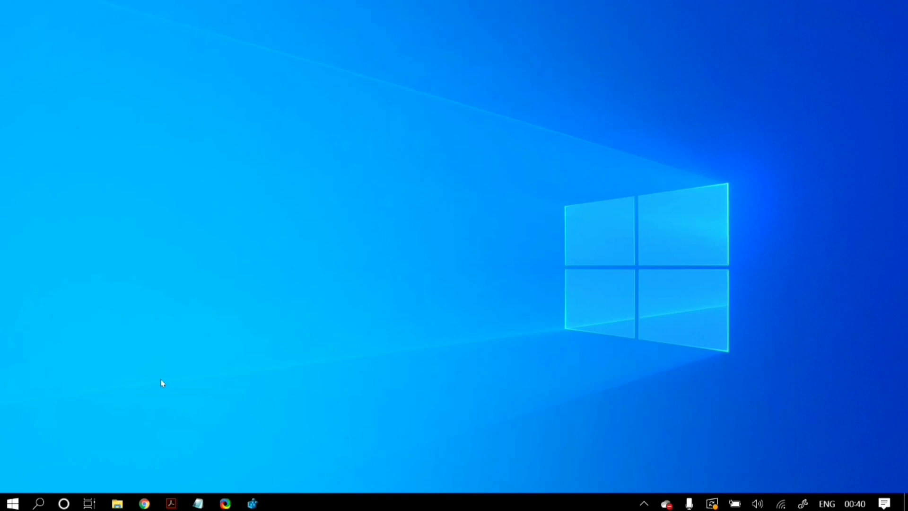
Launch Event Viewer through the Run dialog with the command eventvwr, and reposition its window.
{"action": "key", "text": "super"}
{"action": "type", "text": "run"}
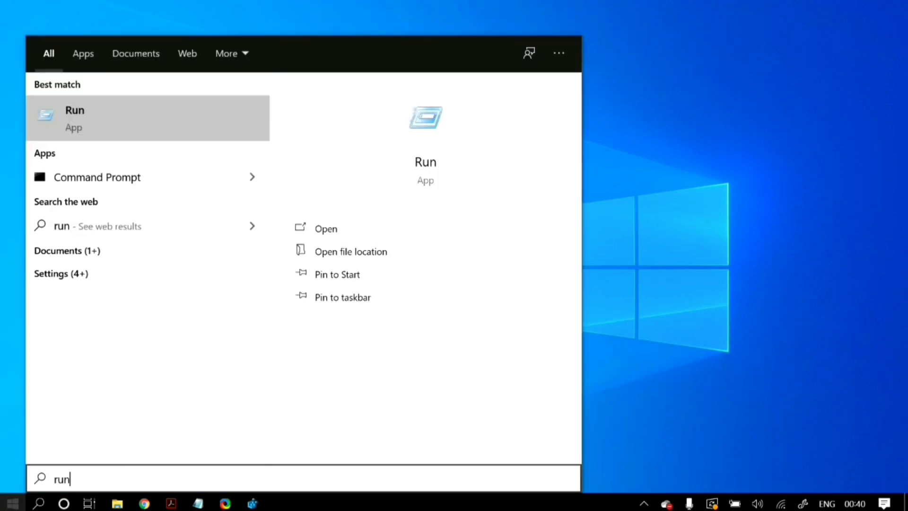
{"action": "key", "text": "Return"}
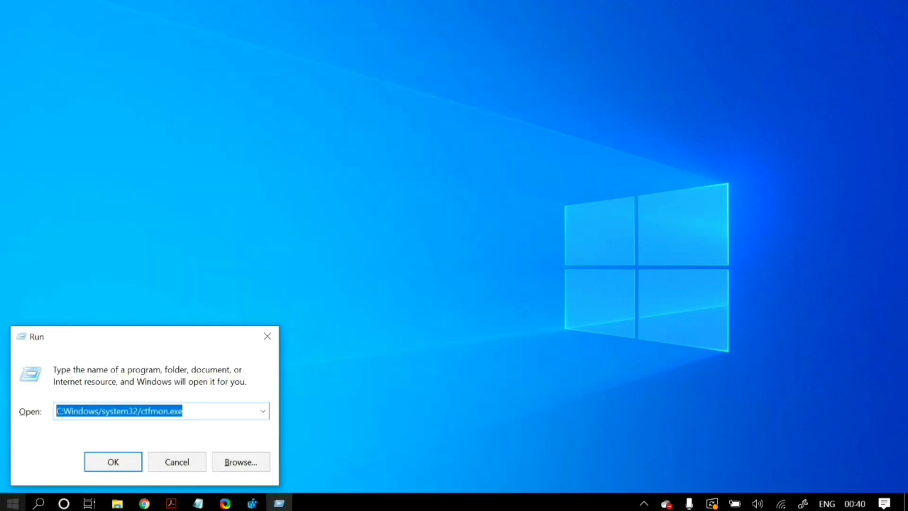
{"action": "type", "text": "eventvwr"}
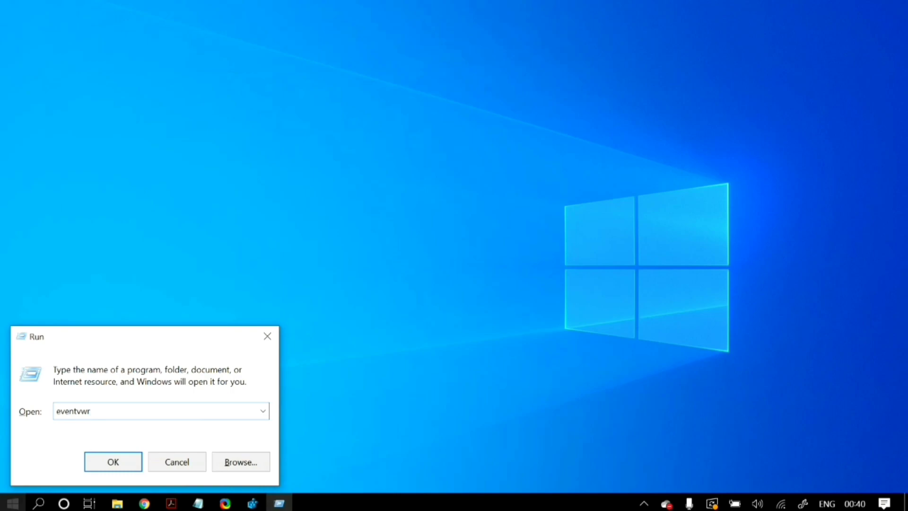
{"action": "left_click", "coordinate": [114, 463]}
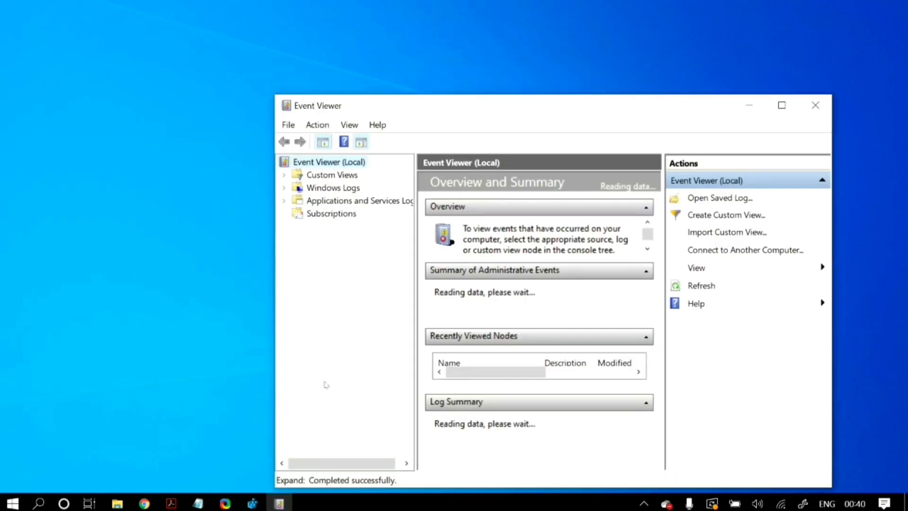
{"action": "left_click_drag", "start_coordinate": [385, 94], "coordinate": [299, 68]}
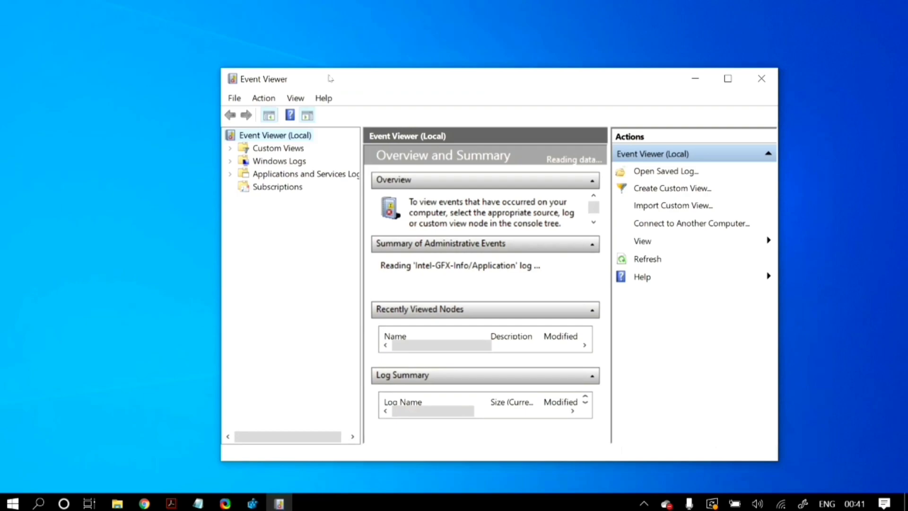
Open the Operational log of WMI-Activity under Applications and Services Logs > Microsoft > Windows.
{"action": "left_click", "coordinate": [283, 174]}
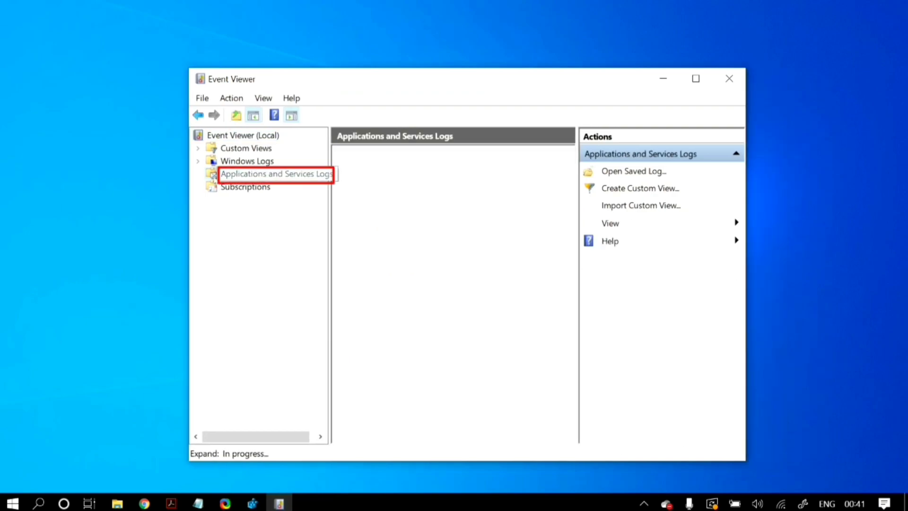
{"action": "double_click", "coordinate": [252, 290]}
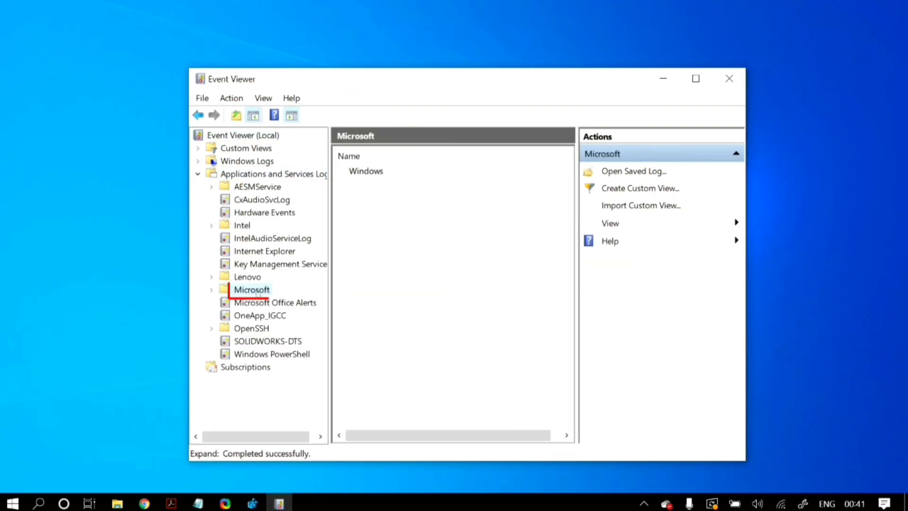
{"action": "double_click", "coordinate": [260, 303]}
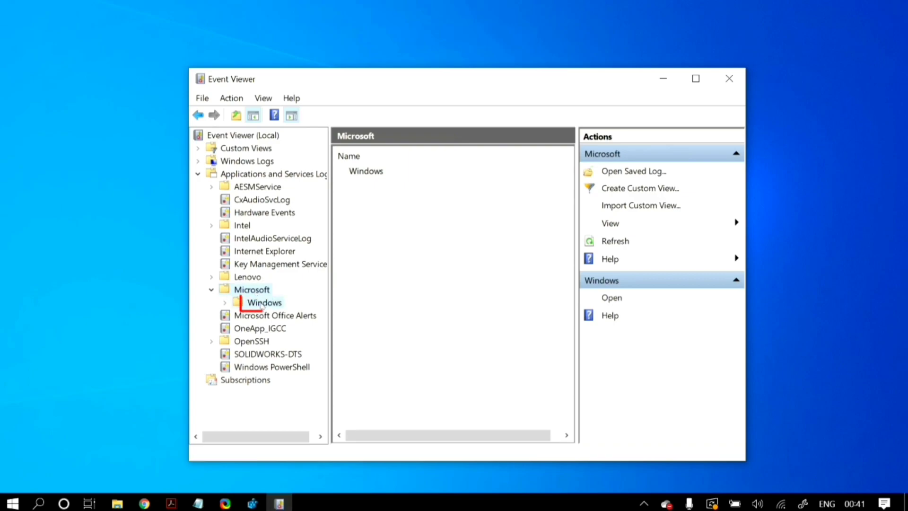
{"action": "scroll", "coordinate": [240, 298], "scroll_direction": "down", "scroll_amount": 20}
{"action": "scroll", "coordinate": [263, 308], "scroll_direction": "up", "scroll_amount": 7}
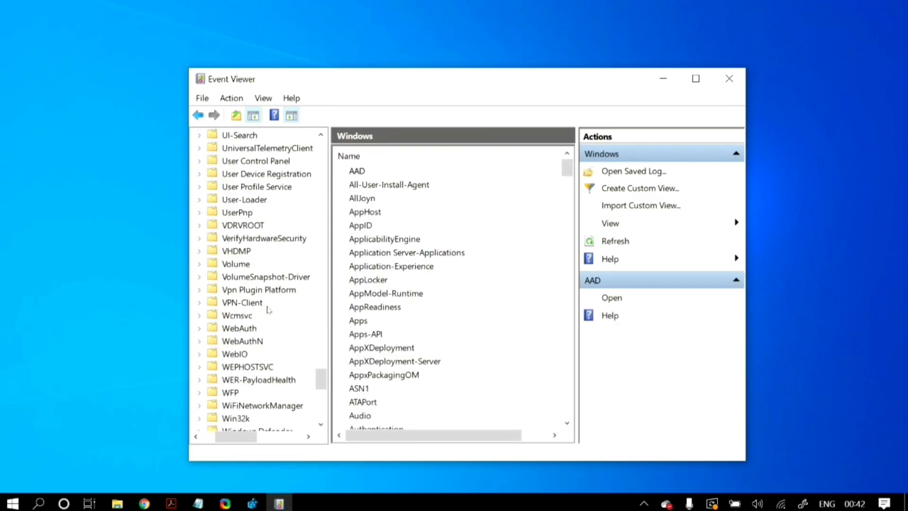
{"action": "scroll", "coordinate": [247, 356], "scroll_direction": "down", "scroll_amount": 11}
{"action": "left_click", "coordinate": [246, 358]}
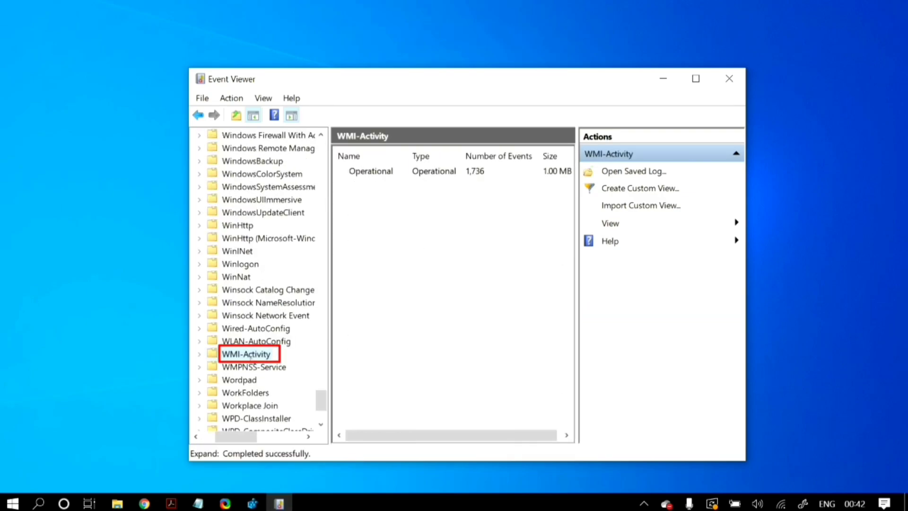
{"action": "double_click", "coordinate": [246, 359]}
{"action": "left_click", "coordinate": [245, 367]}
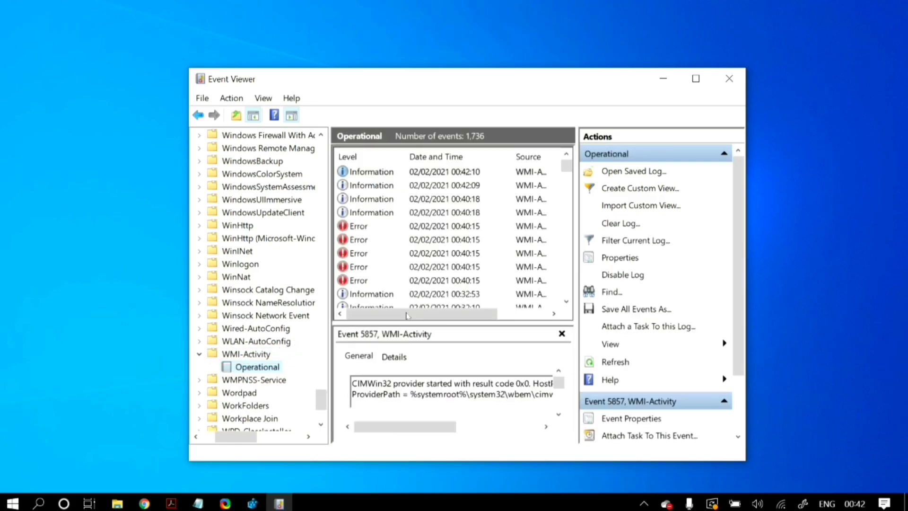
Examine the first error event in the WMI-Activity Operational log, highlight its ClientProcessId number, and minimize Event Viewer.
{"action": "scroll", "coordinate": [416, 215], "scroll_direction": "down", "scroll_amount": 2}
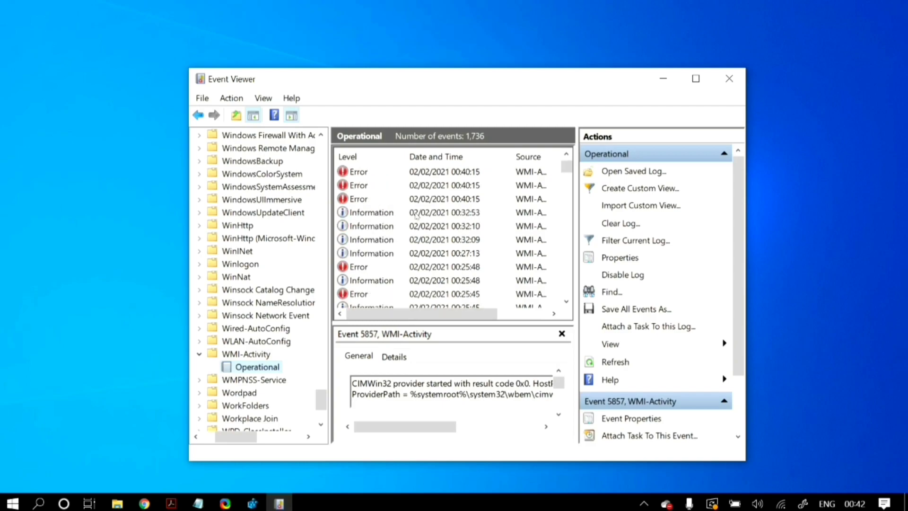
{"action": "scroll", "coordinate": [416, 215], "scroll_direction": "down", "scroll_amount": 20}
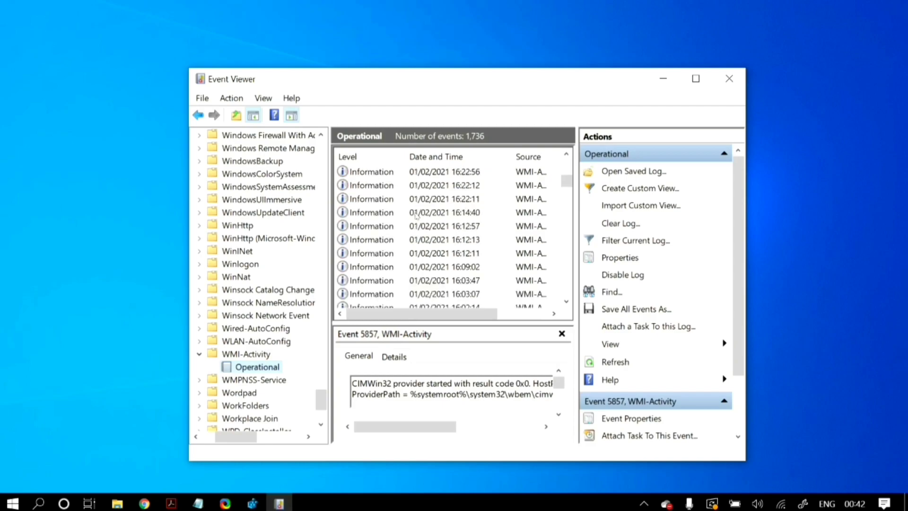
{"action": "left_click_drag", "start_coordinate": [566, 185], "coordinate": [567, 163]}
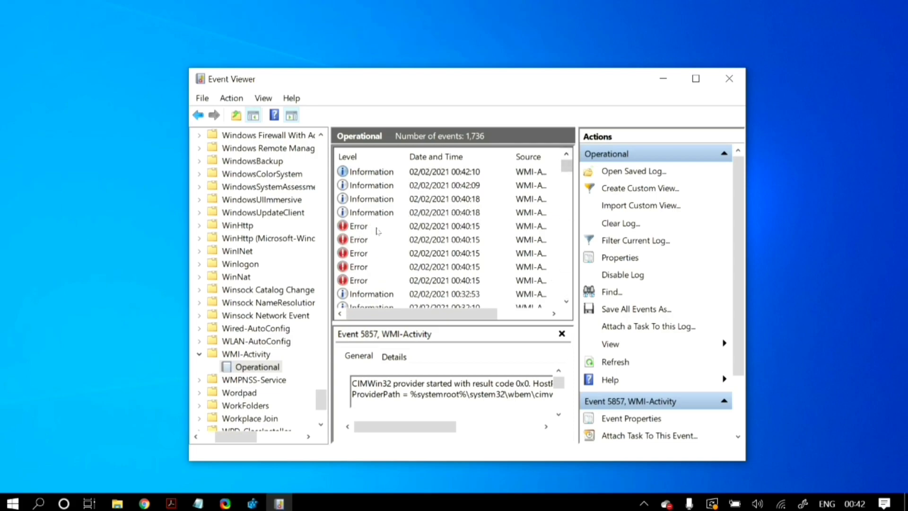
{"action": "left_click", "coordinate": [365, 230]}
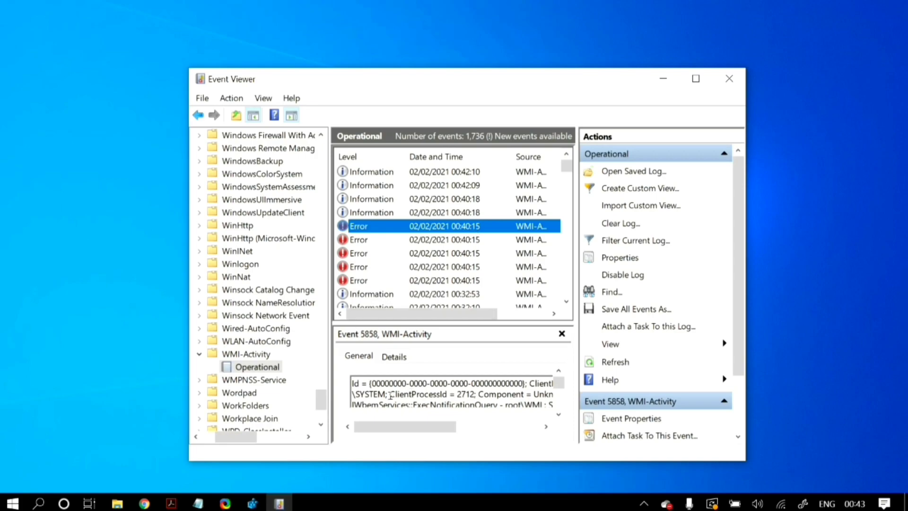
{"action": "left_click", "coordinate": [348, 358]}
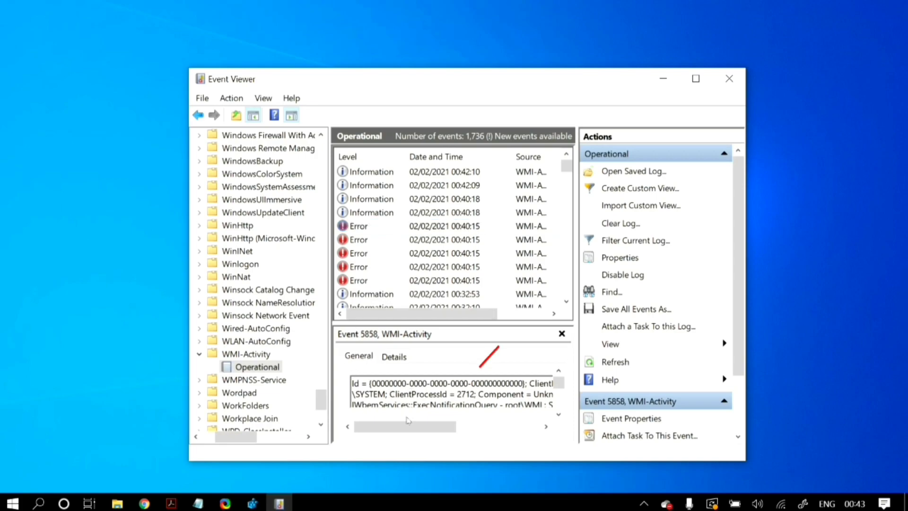
{"action": "left_click_drag", "start_coordinate": [456, 392], "coordinate": [457, 394]}
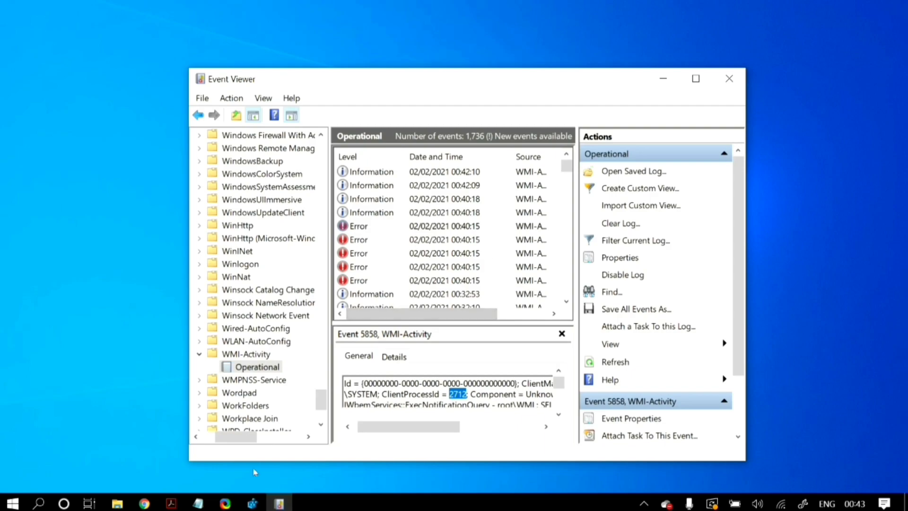
{"action": "left_click", "coordinate": [667, 81]}
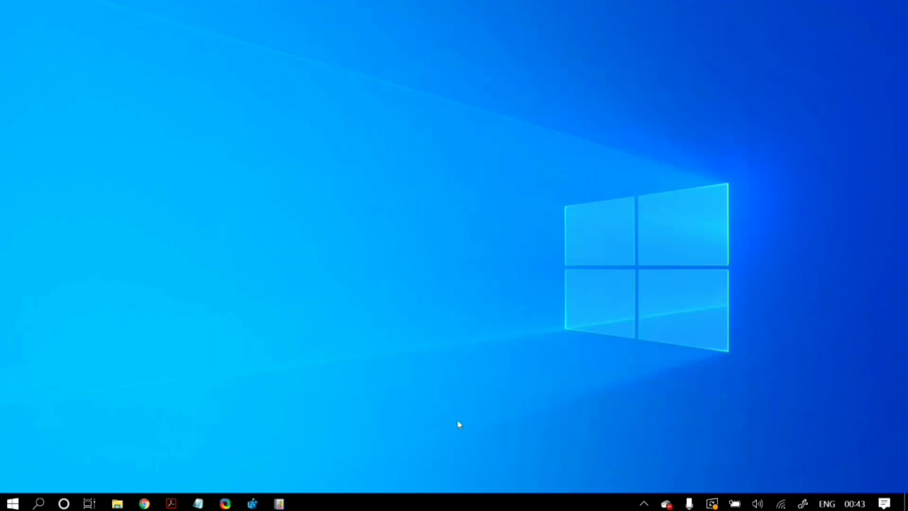
Open Task Manager's process details, sort the processes by PID and look through the PIDs in the 2000s.
{"action": "right_click", "coordinate": [449, 503]}
{"action": "left_click", "coordinate": [466, 448]}
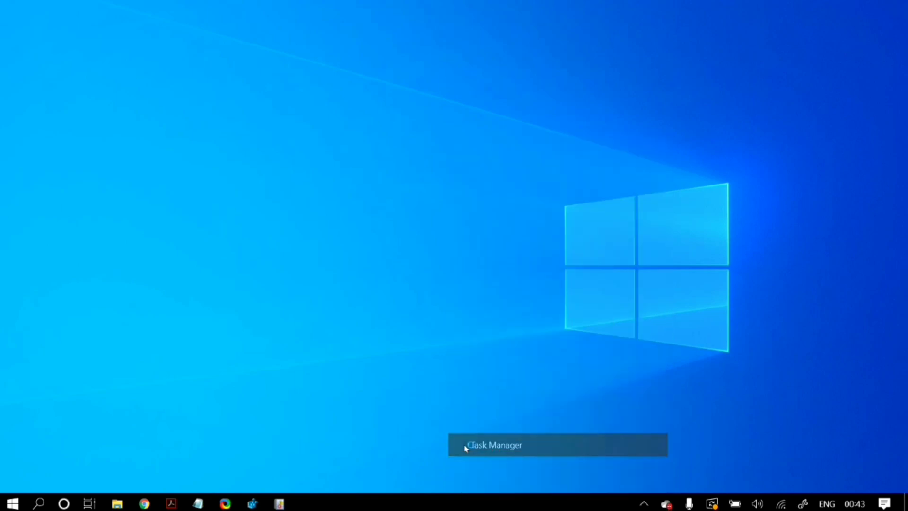
{"action": "left_click", "coordinate": [320, 98]}
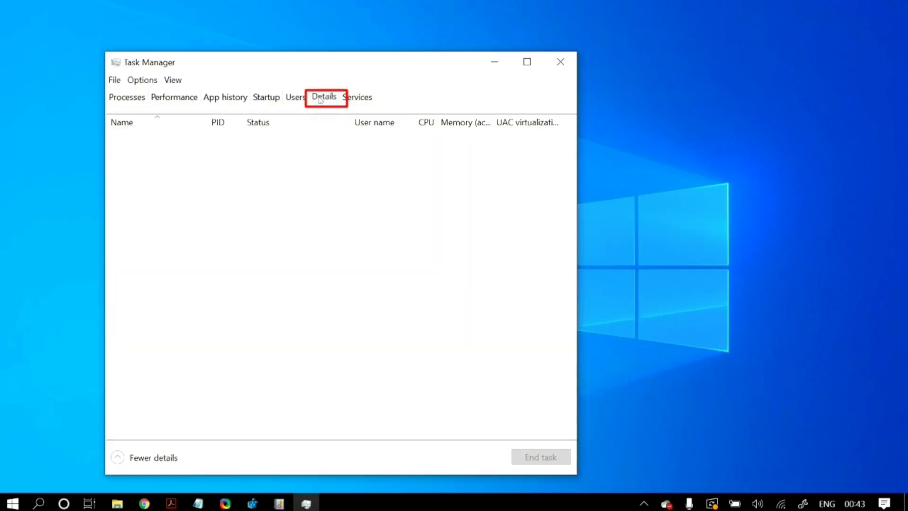
{"action": "left_click", "coordinate": [218, 122]}
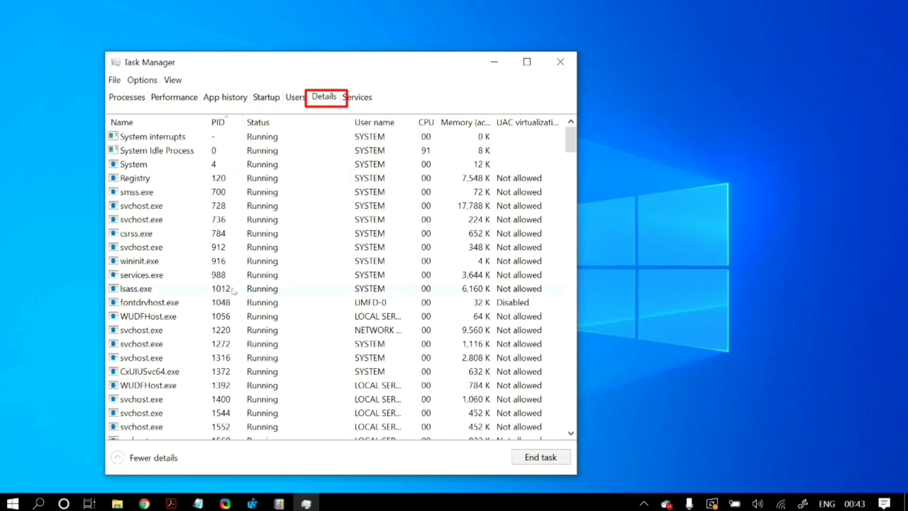
{"action": "scroll", "coordinate": [233, 291], "scroll_direction": "down", "scroll_amount": 1}
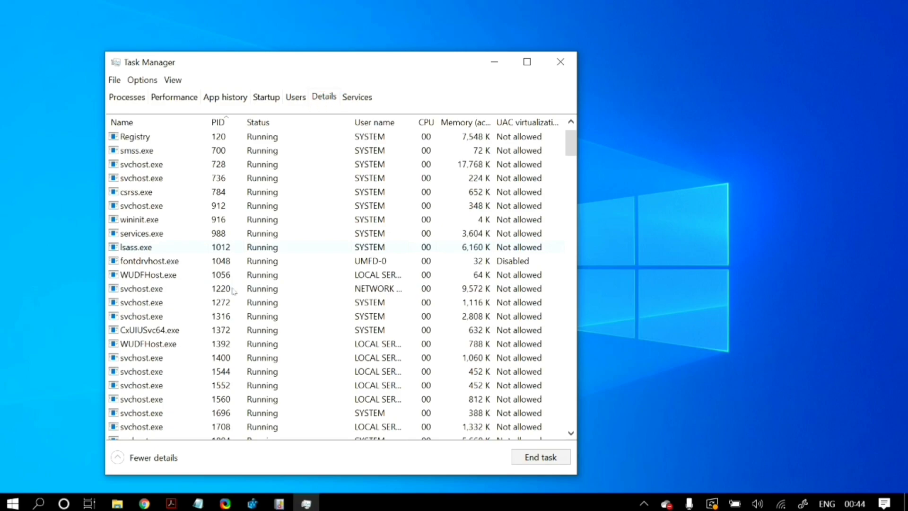
{"action": "scroll", "coordinate": [233, 291], "scroll_direction": "down", "scroll_amount": 10}
{"action": "scroll", "coordinate": [182, 217], "scroll_direction": "down", "scroll_amount": 2}
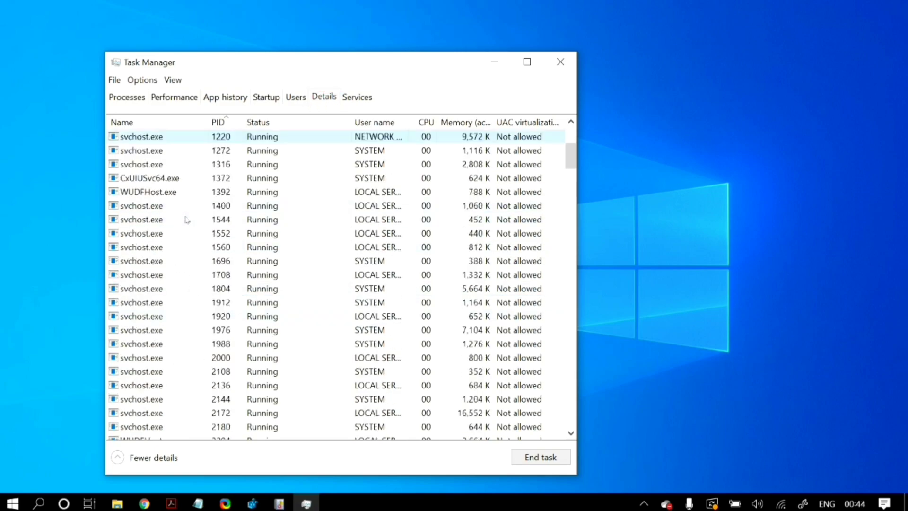
{"action": "scroll", "coordinate": [184, 272], "scroll_direction": "up", "scroll_amount": 3}
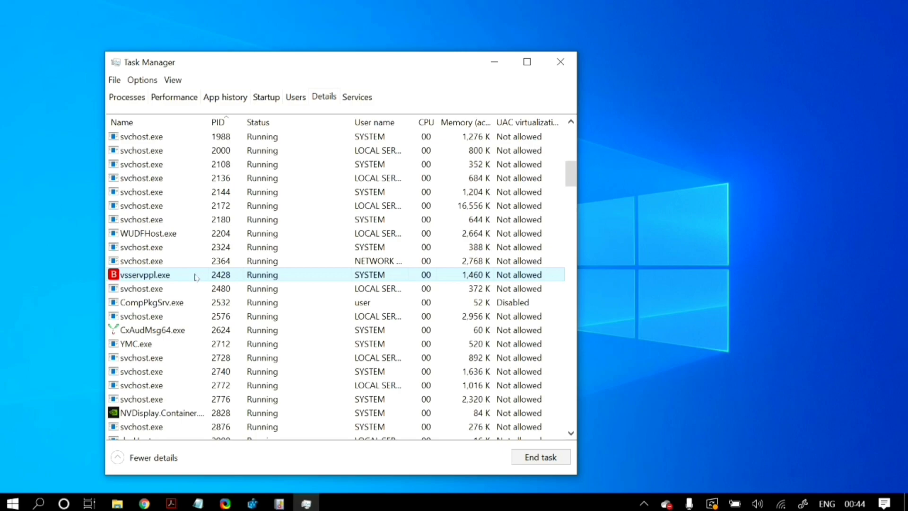
Open the file location of vsservppl.exe, look through the Bitdefender Antivirus Free folder and close it.
{"action": "right_click", "coordinate": [196, 277]}
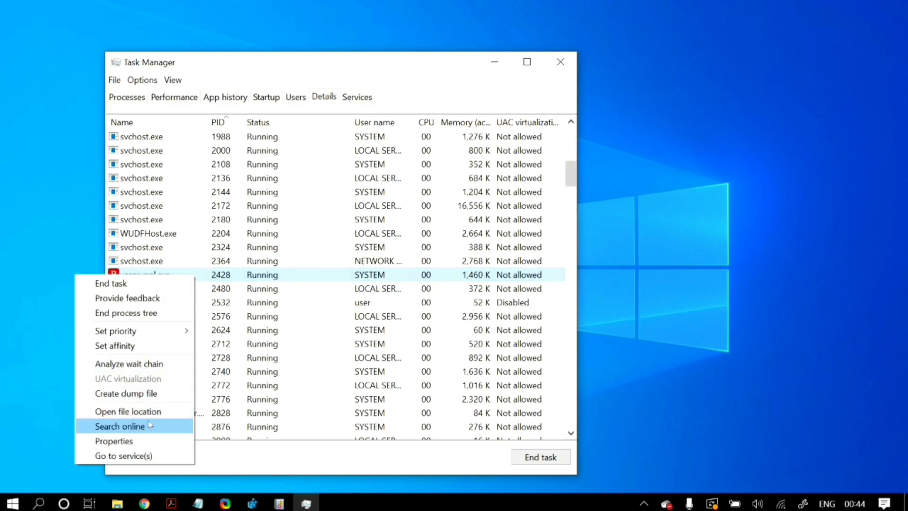
{"action": "left_click", "coordinate": [163, 412]}
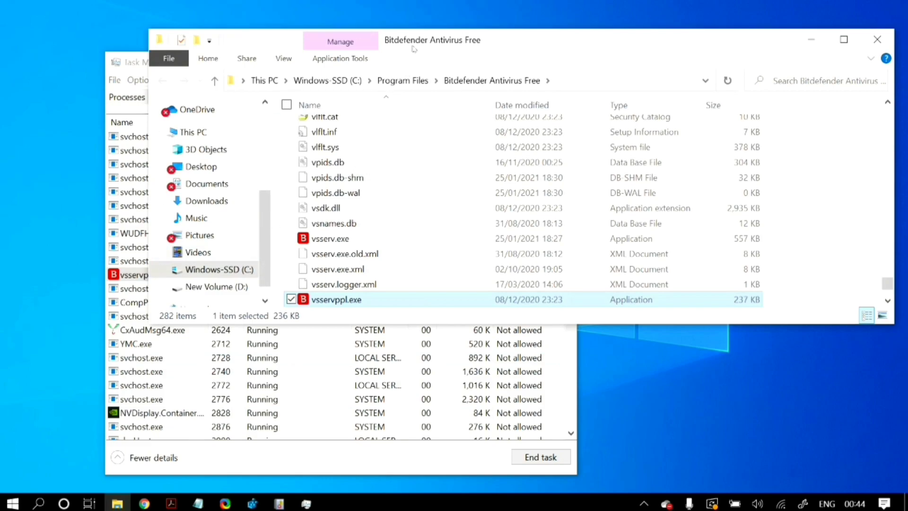
{"action": "double_click", "coordinate": [413, 47]}
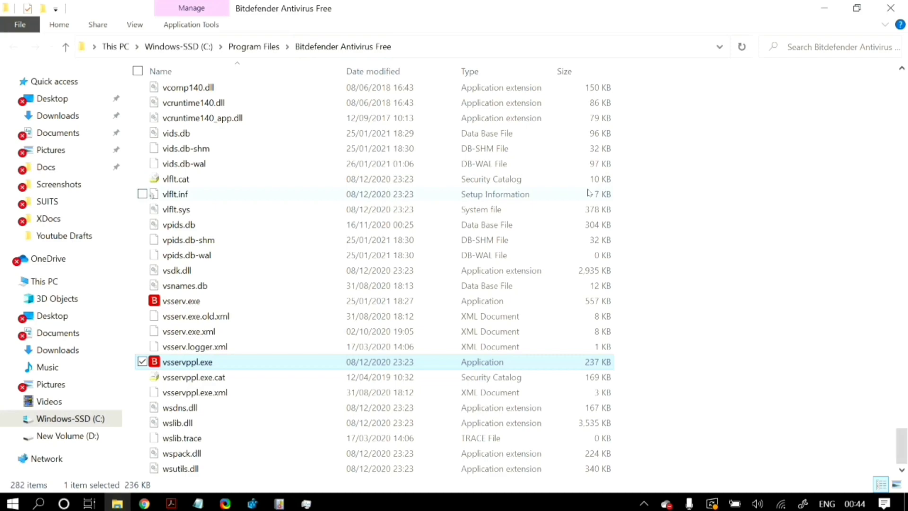
{"action": "scroll", "coordinate": [667, 281], "scroll_direction": "up", "scroll_amount": 20}
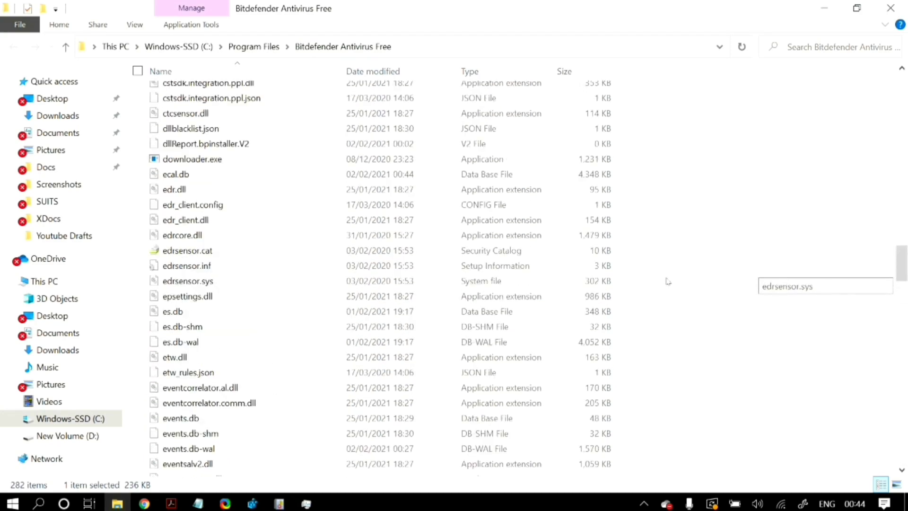
{"action": "scroll", "coordinate": [667, 281], "scroll_direction": "up", "scroll_amount": 15}
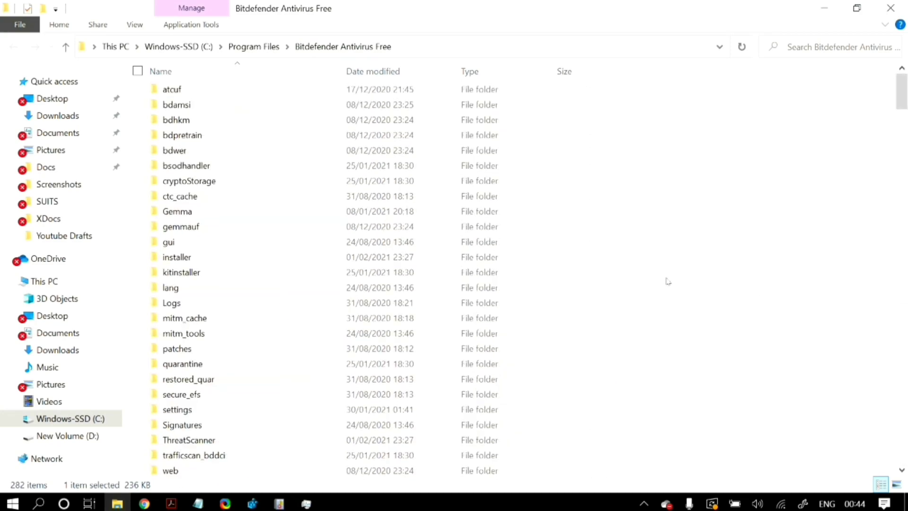
{"action": "scroll", "coordinate": [667, 280], "scroll_direction": "up", "scroll_amount": 1}
{"action": "left_click", "coordinate": [667, 280]}
{"action": "scroll", "coordinate": [667, 281], "scroll_direction": "down", "scroll_amount": 20}
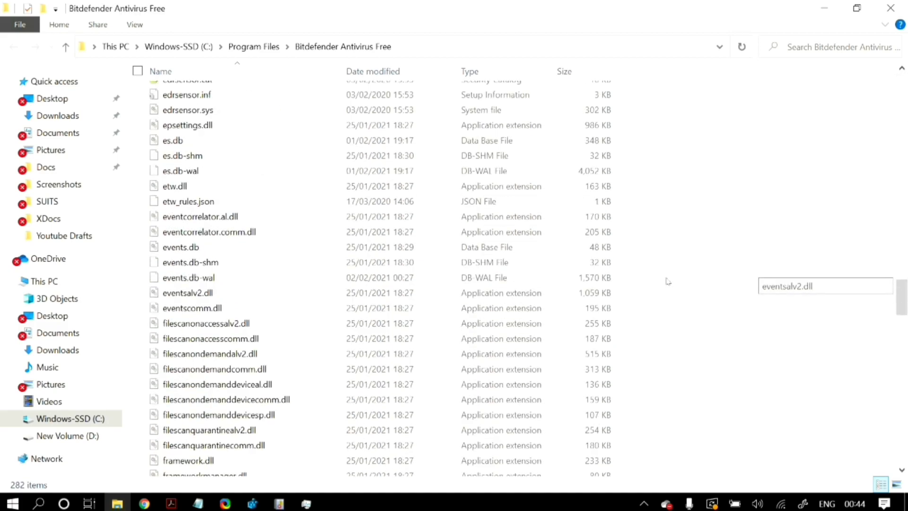
{"action": "scroll", "coordinate": [667, 281], "scroll_direction": "up", "scroll_amount": 20}
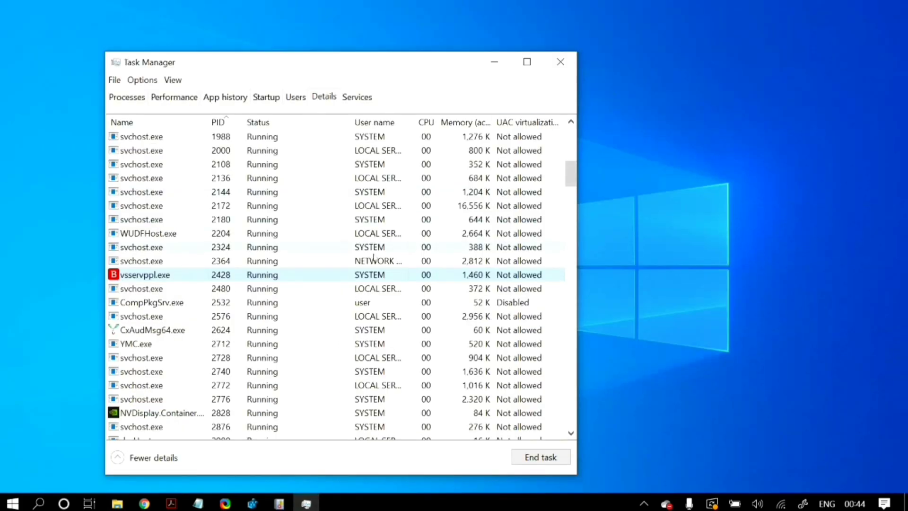
Open the file location of CxAudMsg64.exe to view it in System32, and close the folder again.
{"action": "left_click", "coordinate": [297, 333]}
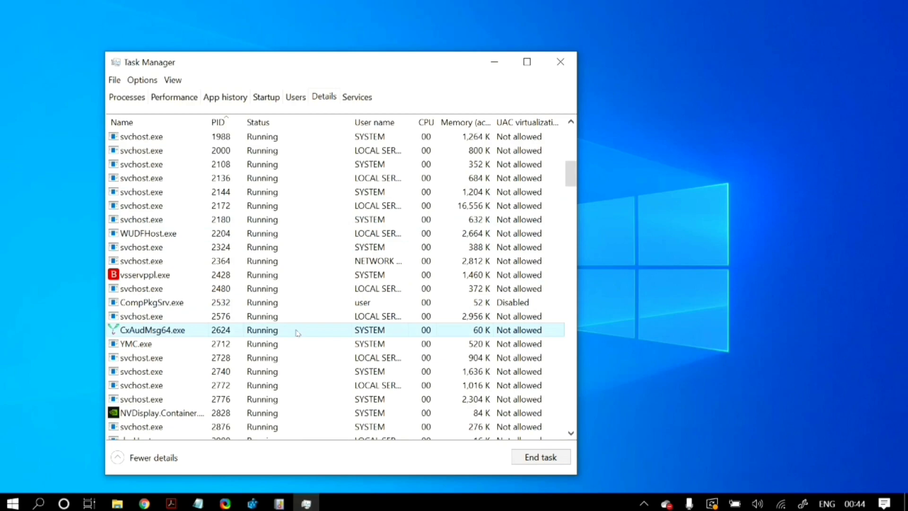
{"action": "right_click", "coordinate": [311, 332]}
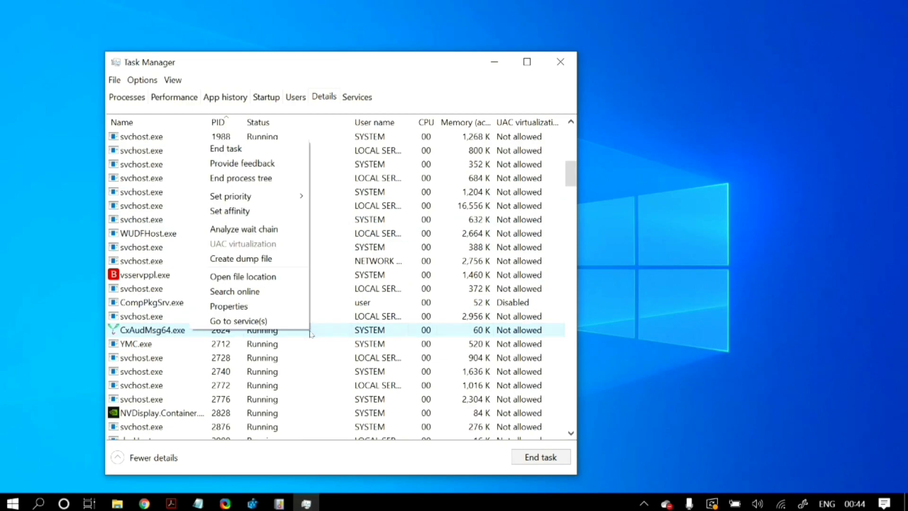
{"action": "left_click", "coordinate": [253, 277]}
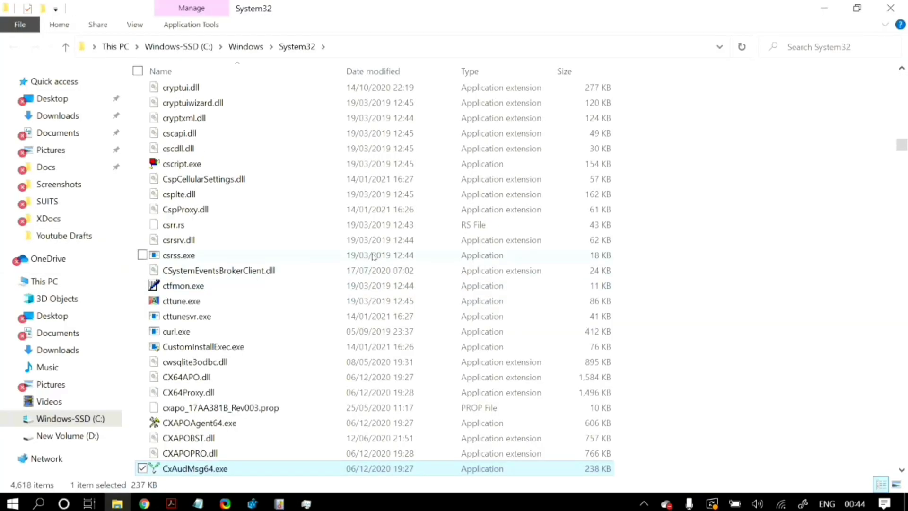
{"action": "left_click", "coordinate": [890, 8]}
{"action": "scroll", "coordinate": [259, 375], "scroll_direction": "down", "scroll_amount": 5}
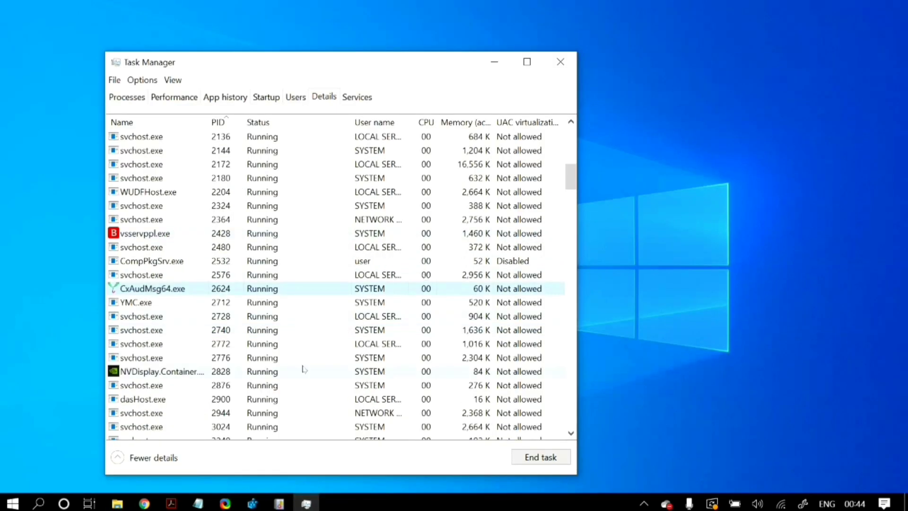
Open the file location of svchost.exe with PID 1220 to view it in System32, and close the folder and Task Manager.
{"action": "scroll", "coordinate": [259, 375], "scroll_direction": "down", "scroll_amount": 2}
{"action": "scroll", "coordinate": [259, 375], "scroll_direction": "up", "scroll_amount": 12}
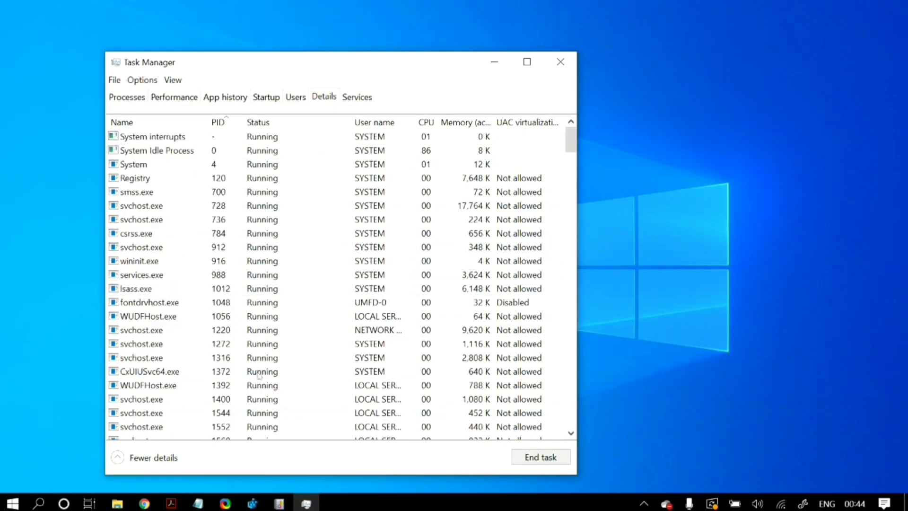
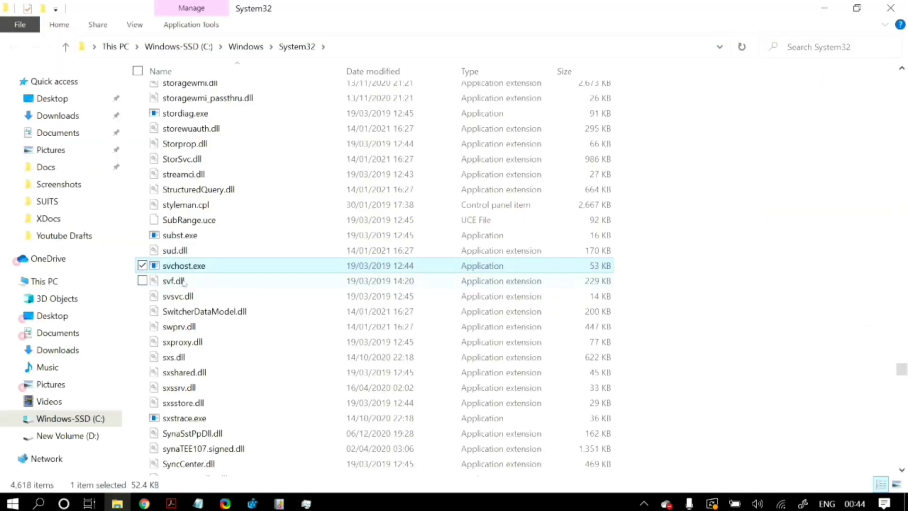
{"action": "left_click", "coordinate": [895, 7]}
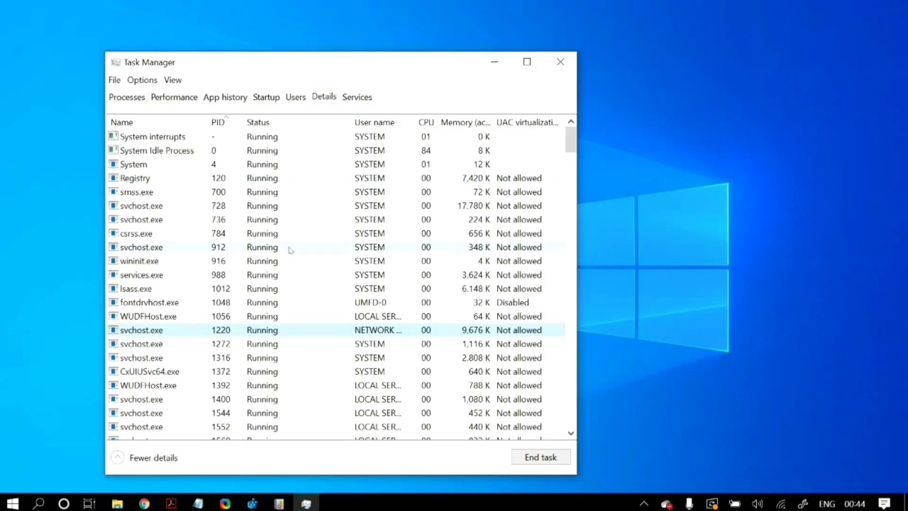
{"action": "left_click", "coordinate": [559, 63]}
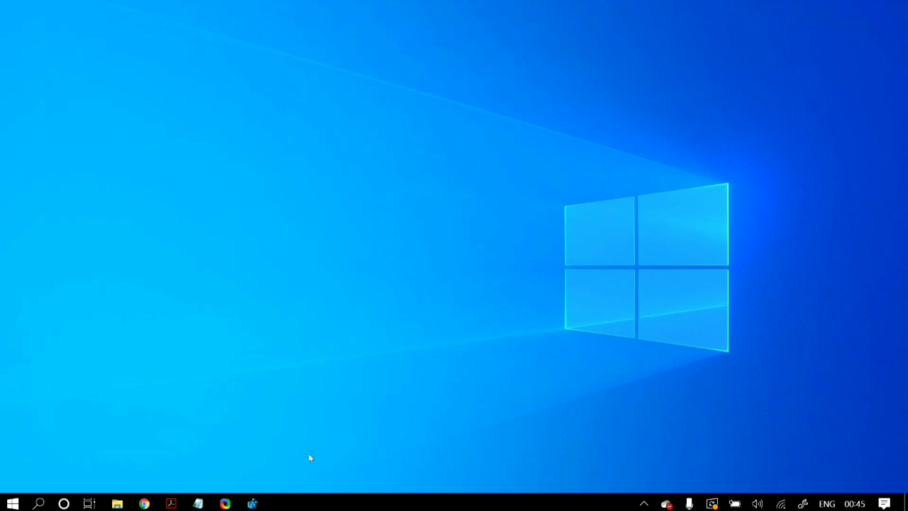
Find the Run app and use it to launch regedit.
{"action": "left_click", "coordinate": [13, 503]}
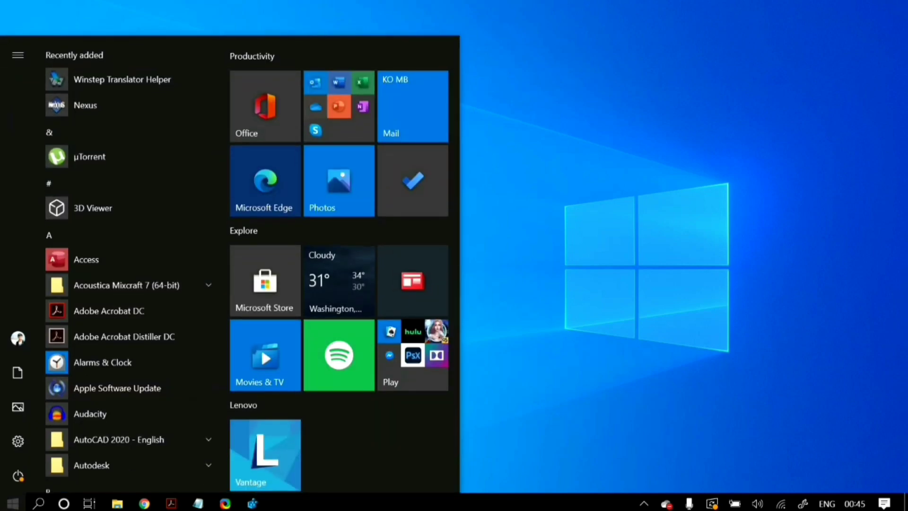
{"action": "type", "text": "ru"}
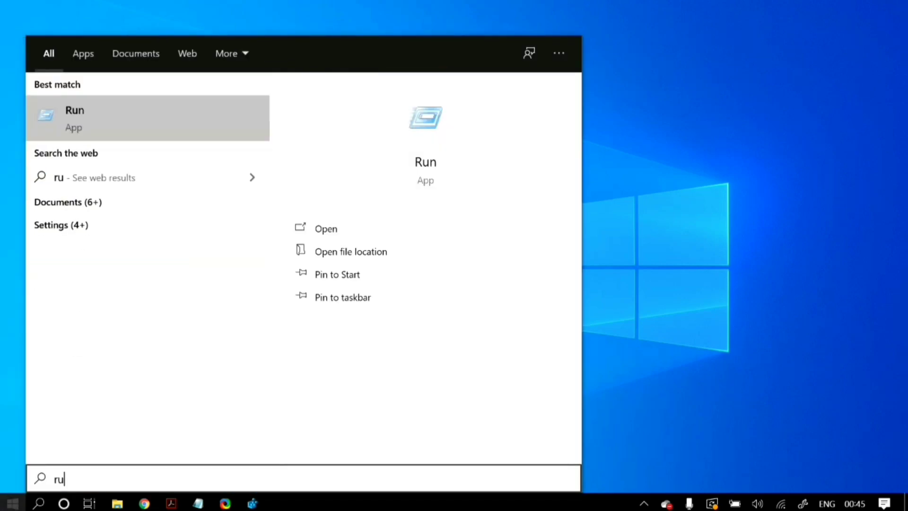
{"action": "key", "text": "Return"}
{"action": "type", "text": "re"}
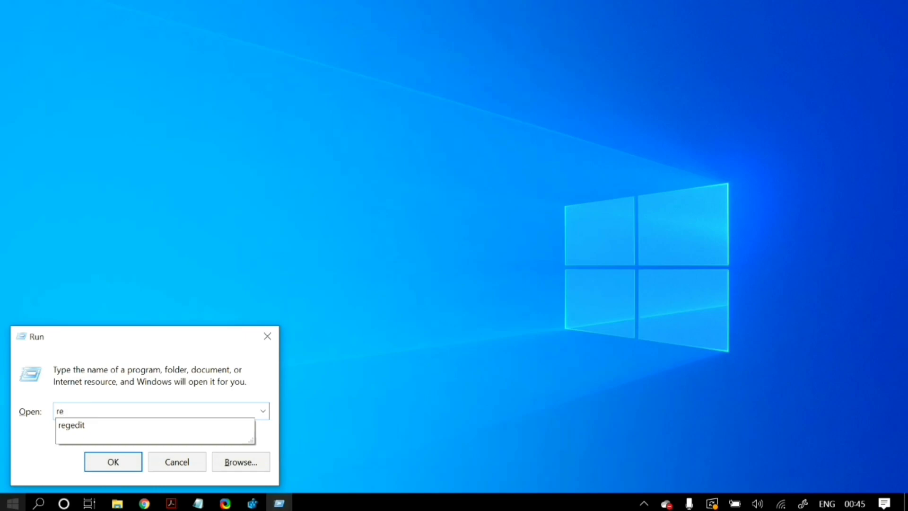
{"action": "key", "text": "Down"}
{"action": "key", "text": "Return"}
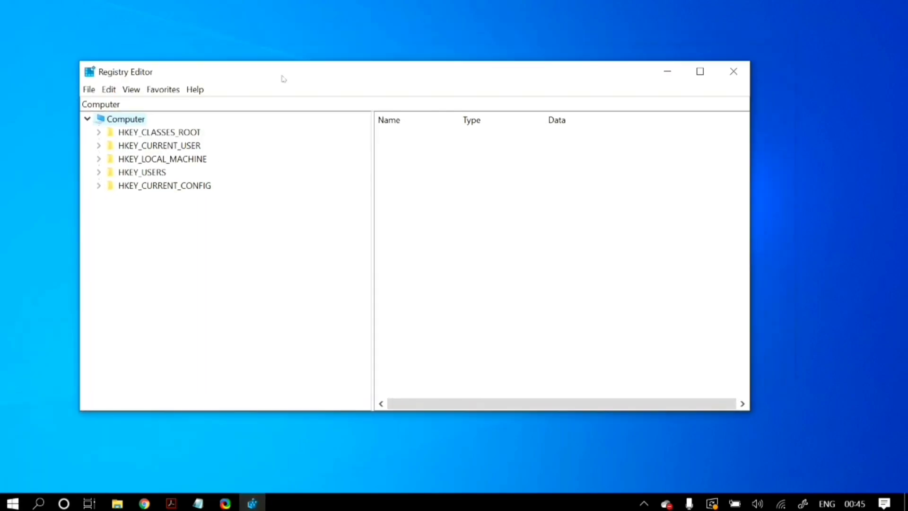
Go to the registry key HKEY_LOCAL_MACHINE\SYSTEM\CurrentControlSet\Control\Session Manager\Memory Management.
{"action": "left_click", "coordinate": [182, 159]}
{"action": "double_click", "coordinate": [182, 160]}
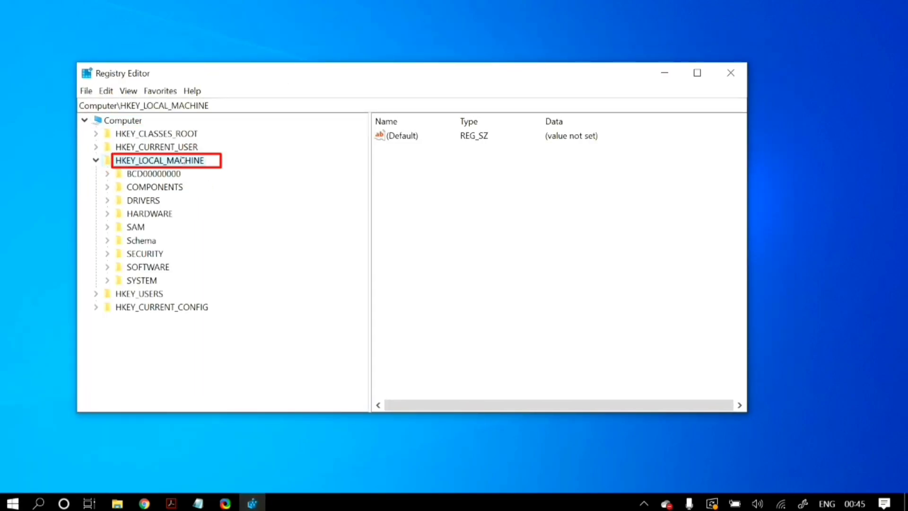
{"action": "double_click", "coordinate": [148, 281]}
{"action": "left_click", "coordinate": [197, 202]}
{"action": "double_click", "coordinate": [181, 202]}
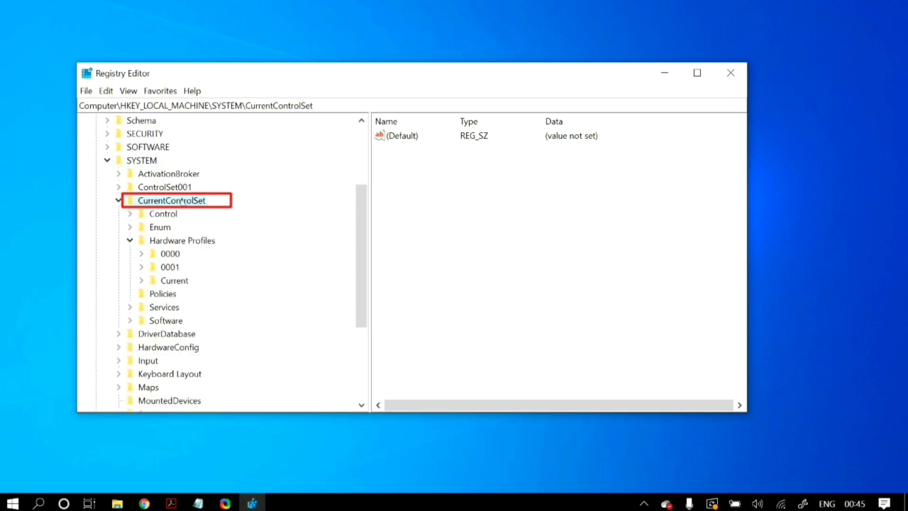
{"action": "left_click", "coordinate": [163, 213]}
{"action": "double_click", "coordinate": [163, 214]}
{"action": "scroll", "coordinate": [221, 202], "scroll_direction": "down", "scroll_amount": 9}
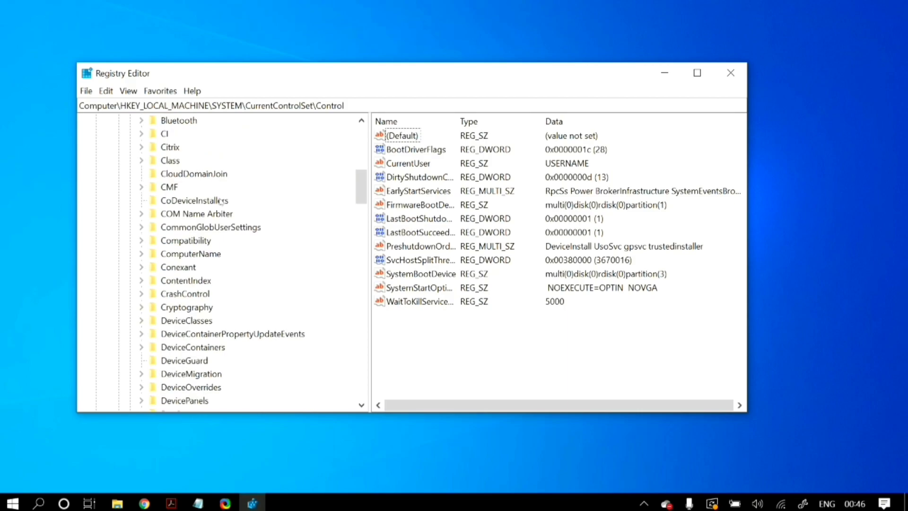
{"action": "scroll", "coordinate": [221, 201], "scroll_direction": "down", "scroll_amount": 20}
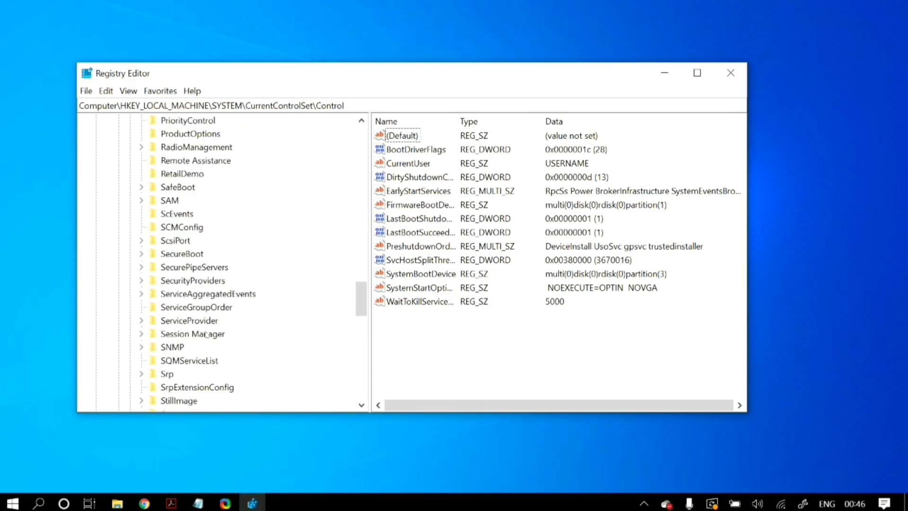
{"action": "double_click", "coordinate": [207, 333]}
{"action": "left_click", "coordinate": [225, 339]}
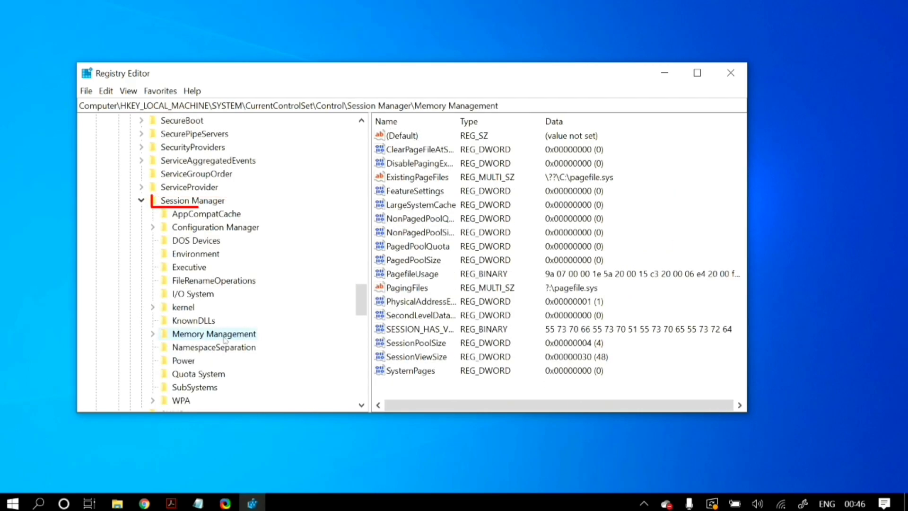
Set the ClearPageFileAtShutdown value data of the Memory Management key to 1.
{"action": "left_click", "coordinate": [409, 150]}
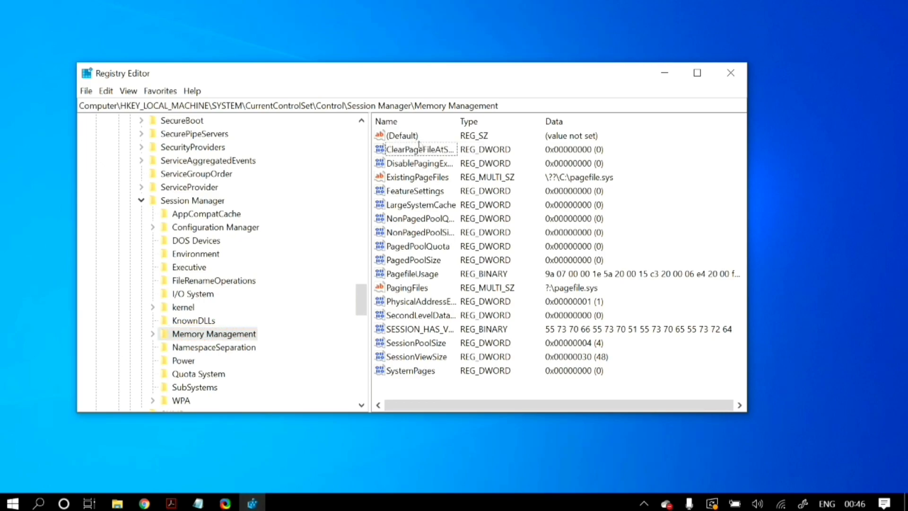
{"action": "left_click", "coordinate": [418, 148]}
{"action": "right_click", "coordinate": [420, 149]}
{"action": "left_click", "coordinate": [455, 155]}
{"action": "type", "text": "1"}
{"action": "left_click", "coordinate": [257, 253]}
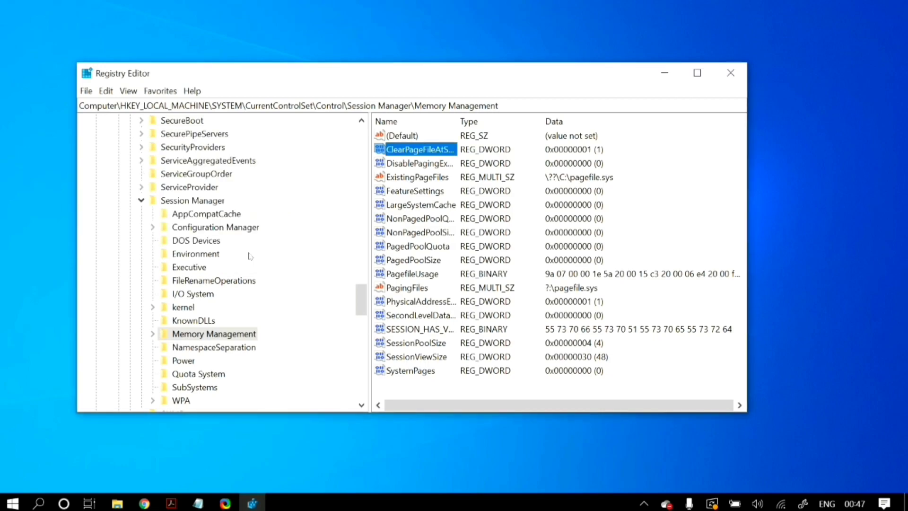
Collapse the Session Manager key and the HKEY_LOCAL_MACHINE branch, and expand HKEY_CURRENT_USER\SOFTWARE.
{"action": "left_click", "coordinate": [142, 200]}
{"action": "scroll", "coordinate": [144, 206], "scroll_direction": "up", "scroll_amount": 20}
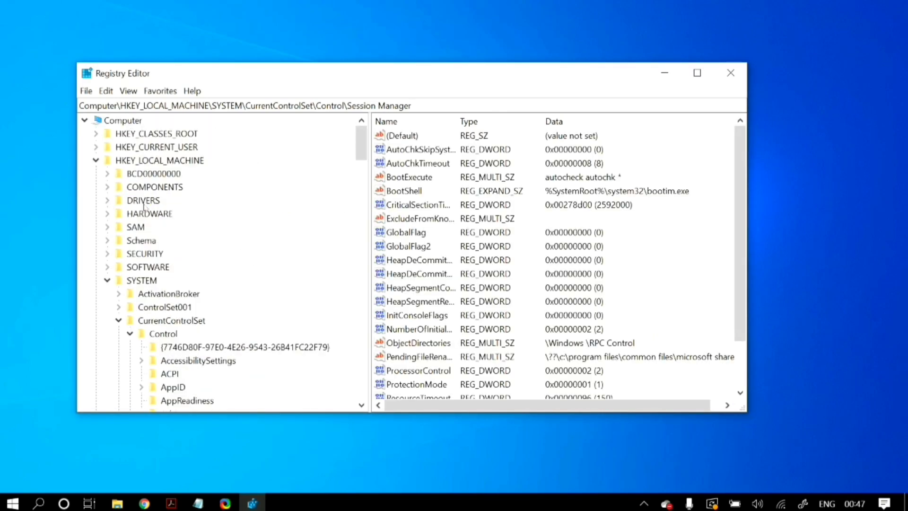
{"action": "left_click", "coordinate": [96, 160]}
{"action": "left_click", "coordinate": [162, 148]}
{"action": "double_click", "coordinate": [170, 148]}
{"action": "left_click", "coordinate": [142, 253]}
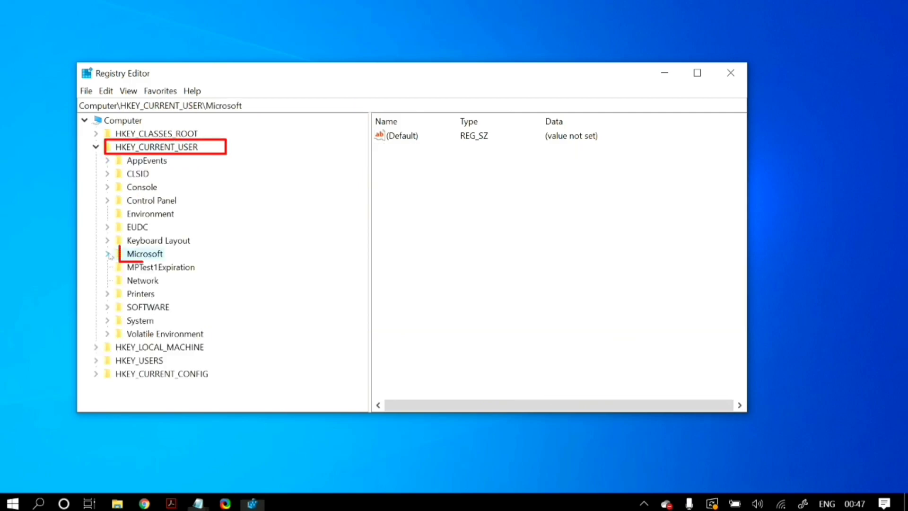
{"action": "left_click", "coordinate": [157, 307]}
{"action": "double_click", "coordinate": [158, 307]}
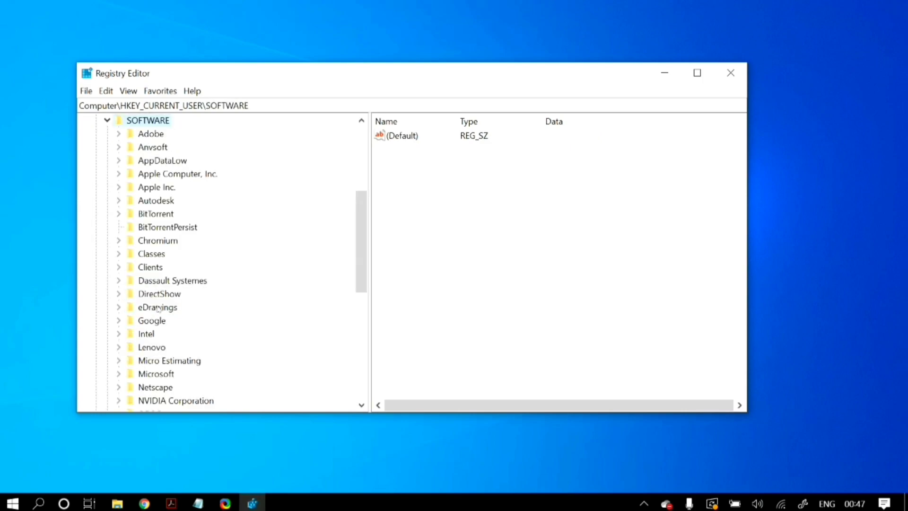
Open the Microsoft\Windows\CurrentVersion\Search key under HKEY_CURRENT_USER\SOFTWARE.
{"action": "double_click", "coordinate": [158, 373]}
{"action": "scroll", "coordinate": [199, 255], "scroll_direction": "down", "scroll_amount": 20}
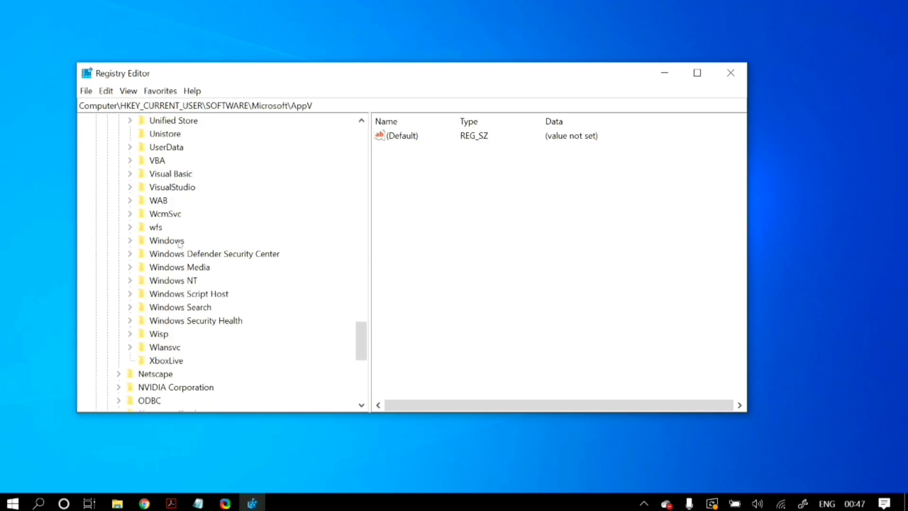
{"action": "double_click", "coordinate": [179, 243]}
{"action": "double_click", "coordinate": [194, 268]}
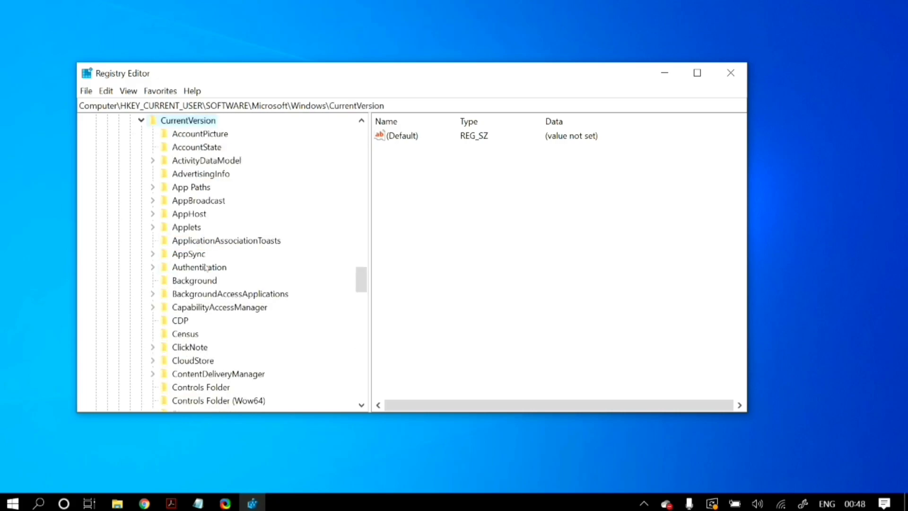
{"action": "scroll", "coordinate": [227, 284], "scroll_direction": "down", "scroll_amount": 10}
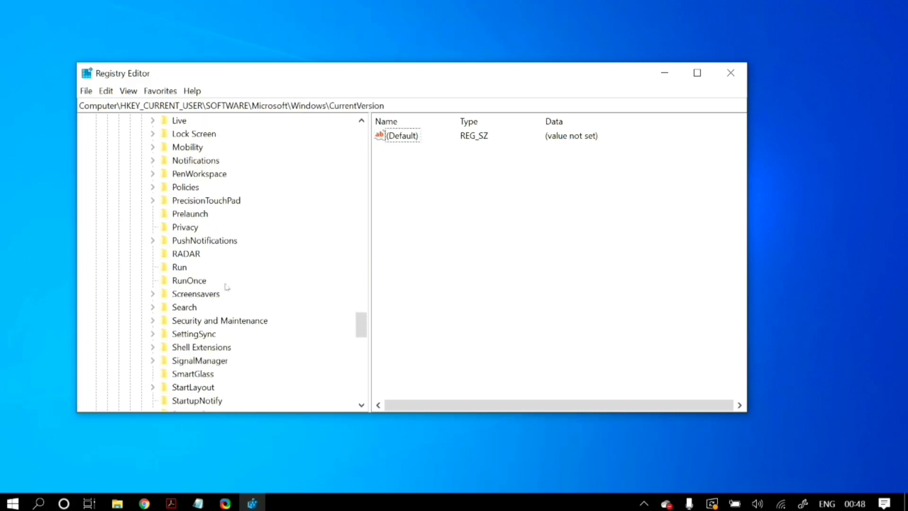
{"action": "double_click", "coordinate": [184, 307]}
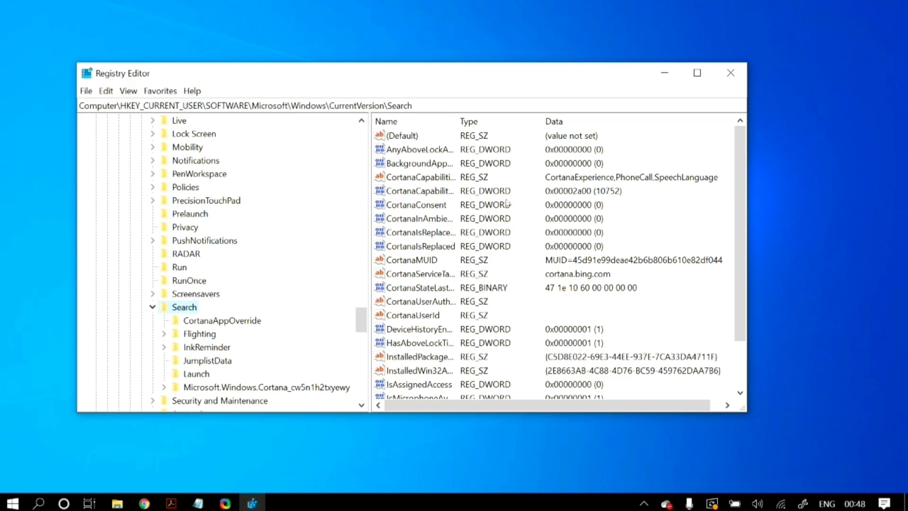
Look through the values of the Search key, widen the columns to show the full value names, and close Registry Editor.
{"action": "scroll", "coordinate": [507, 204], "scroll_direction": "down", "scroll_amount": 2}
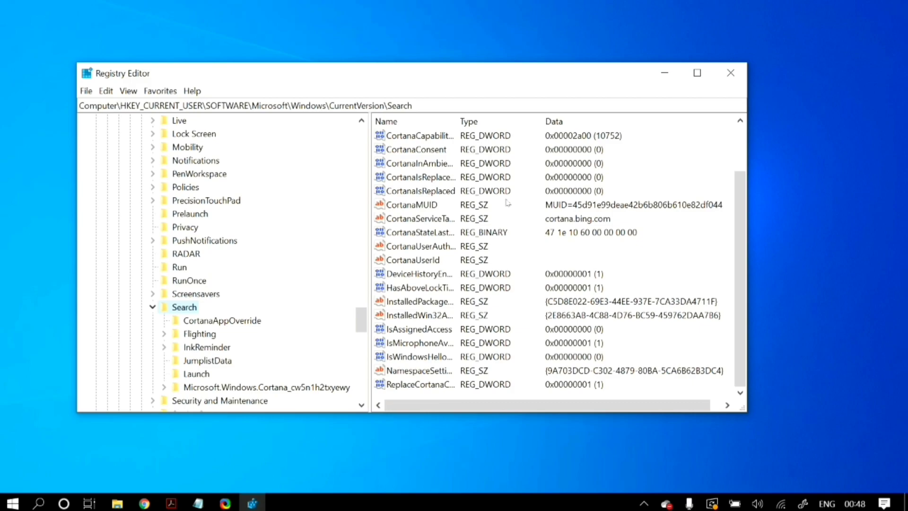
{"action": "scroll", "coordinate": [506, 204], "scroll_direction": "up", "scroll_amount": 2}
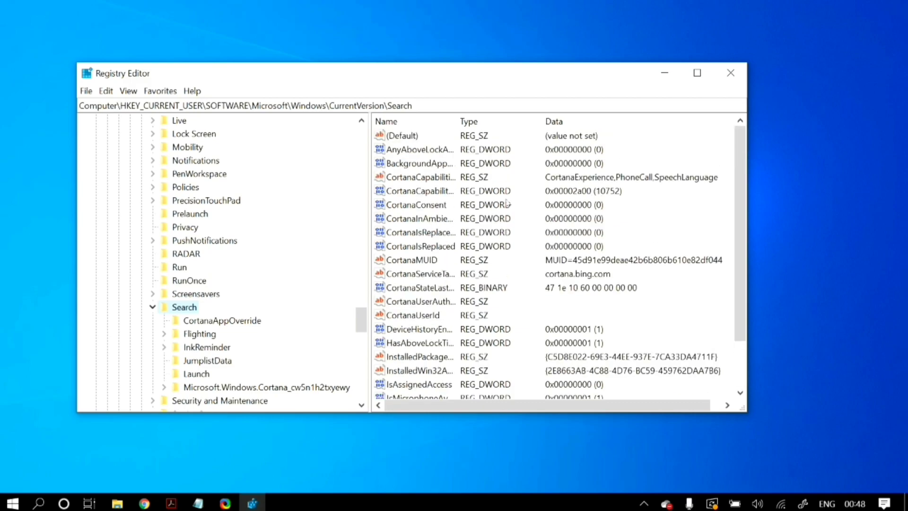
{"action": "key", "text": "ctrl+KP_Add"}
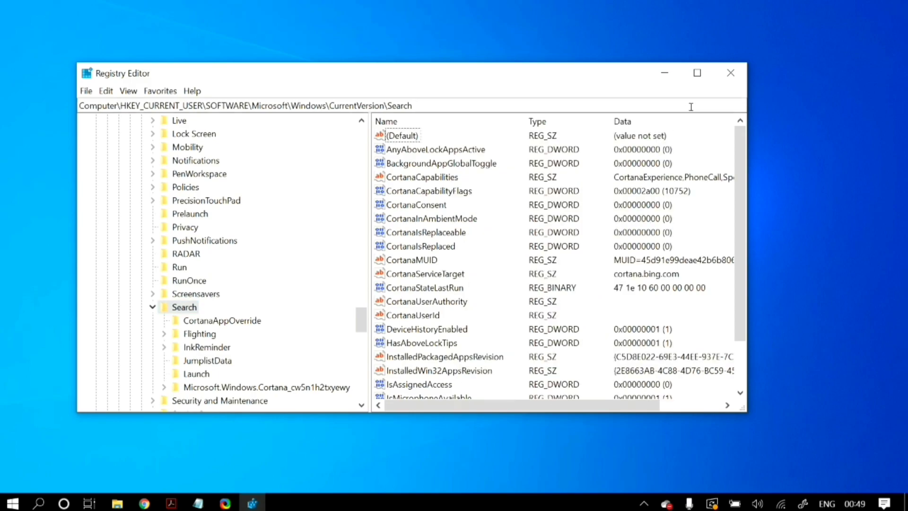
{"action": "left_click", "coordinate": [726, 74]}
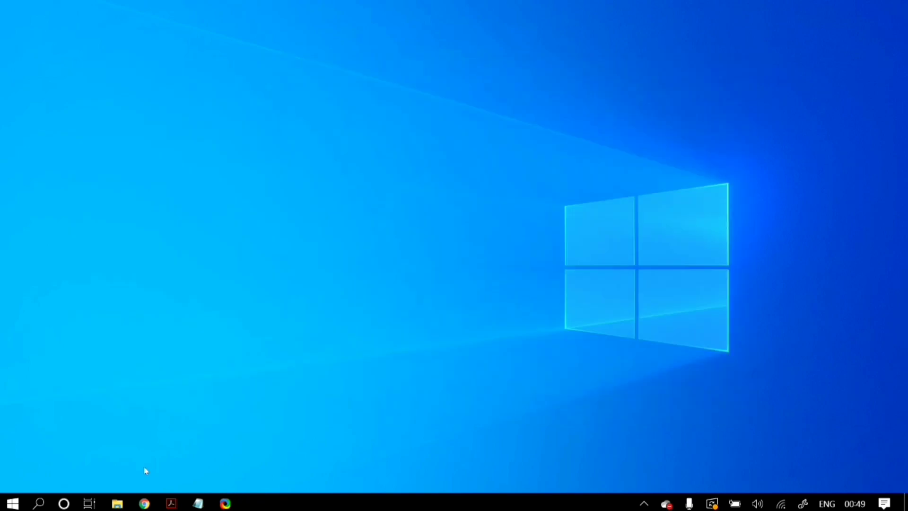
Search Windows for "power plan", open Edit power plan and maximize its window.
{"action": "left_click", "coordinate": [39, 503]}
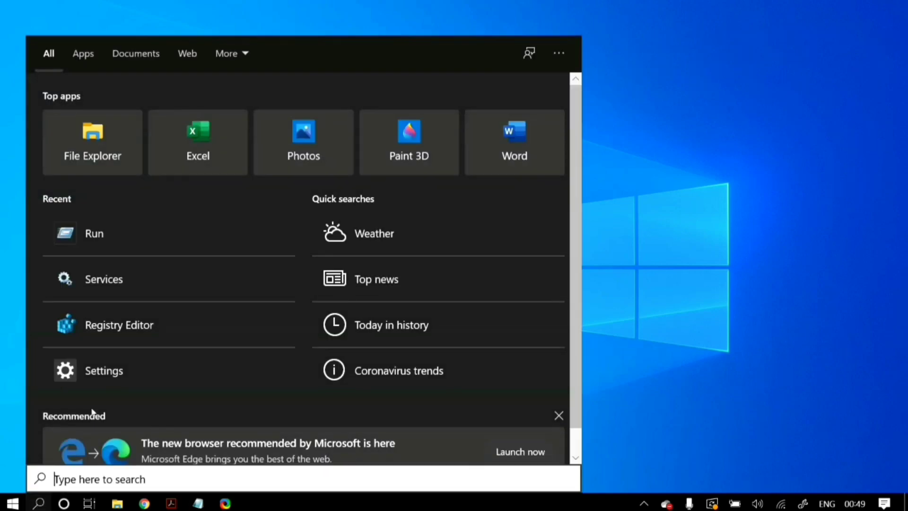
{"action": "type", "text": "powe"}
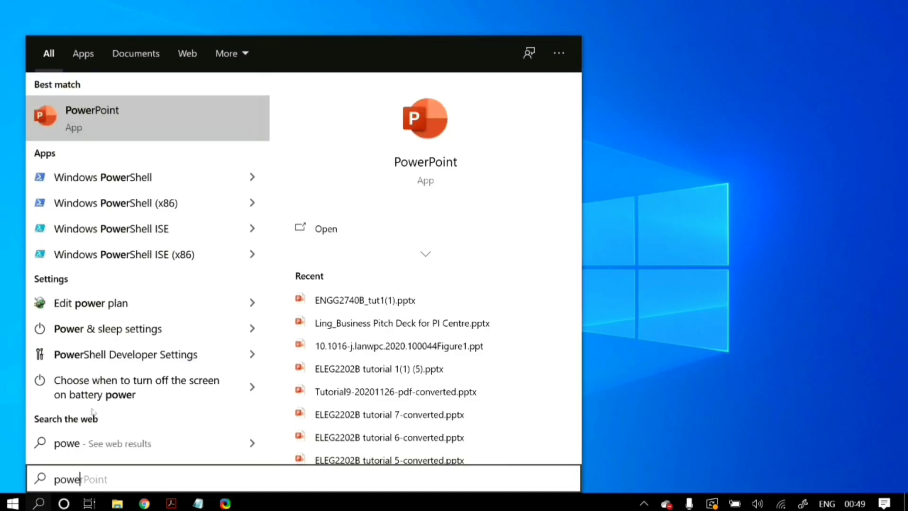
{"action": "type", "text": "r "}
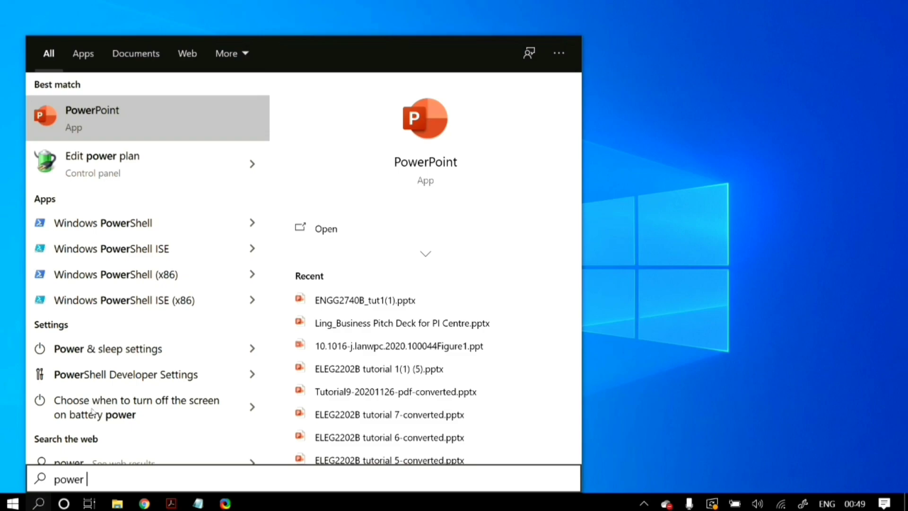
{"action": "type", "text": "plan"}
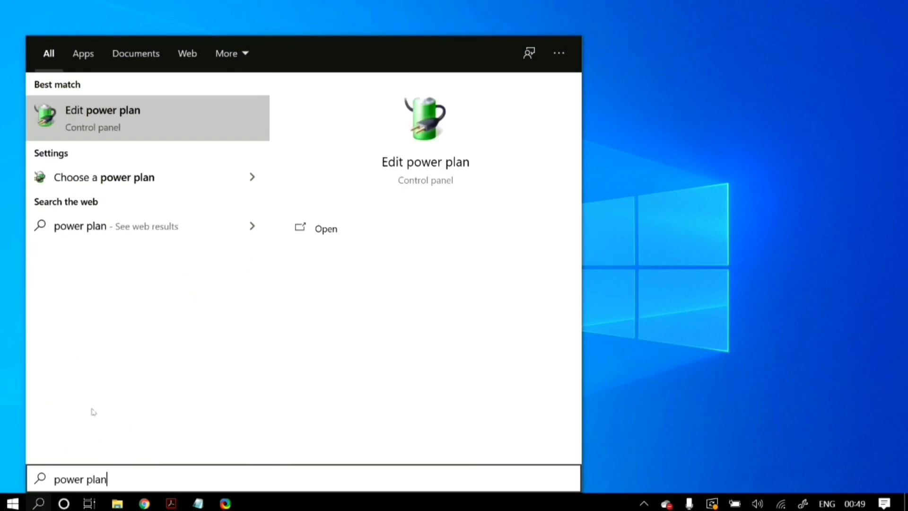
{"action": "left_click", "coordinate": [139, 118]}
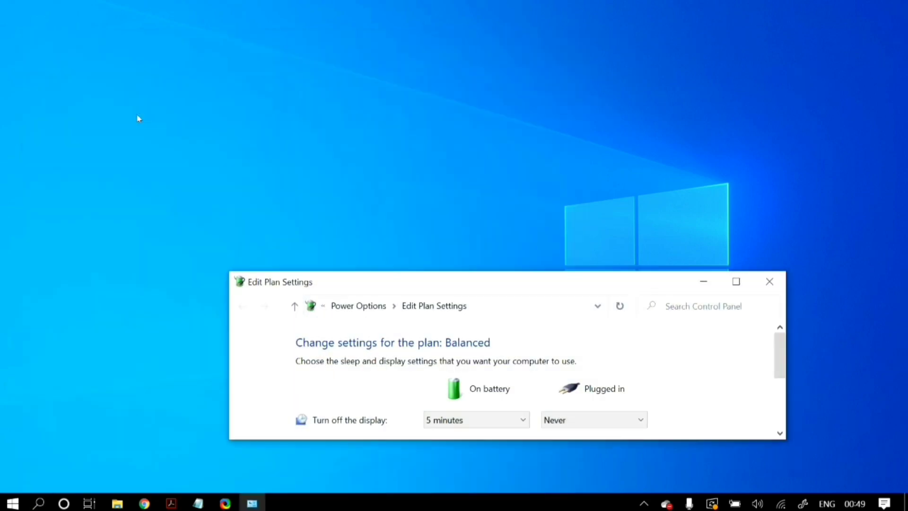
{"action": "left_click_drag", "start_coordinate": [331, 213], "coordinate": [313, 6]}
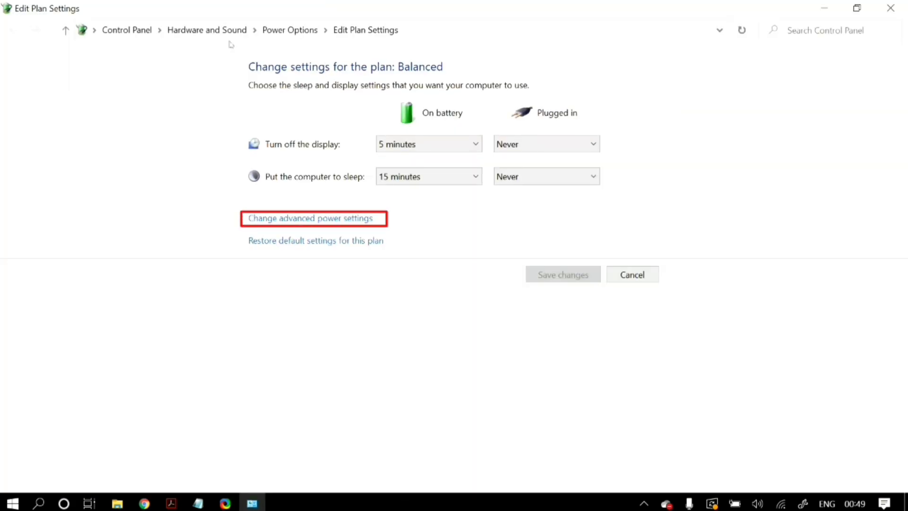
Open the advanced power settings and select the Balanced power plan.
{"action": "left_click", "coordinate": [291, 219]}
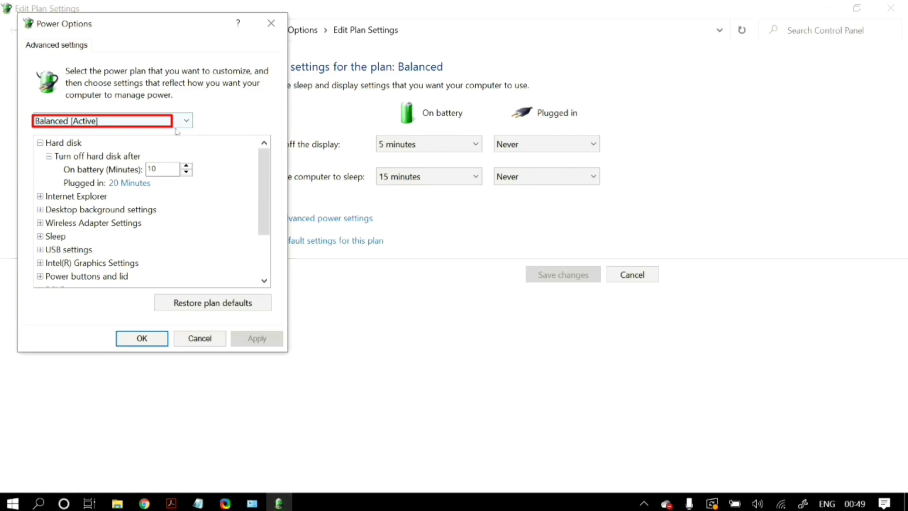
{"action": "left_click", "coordinate": [179, 122]}
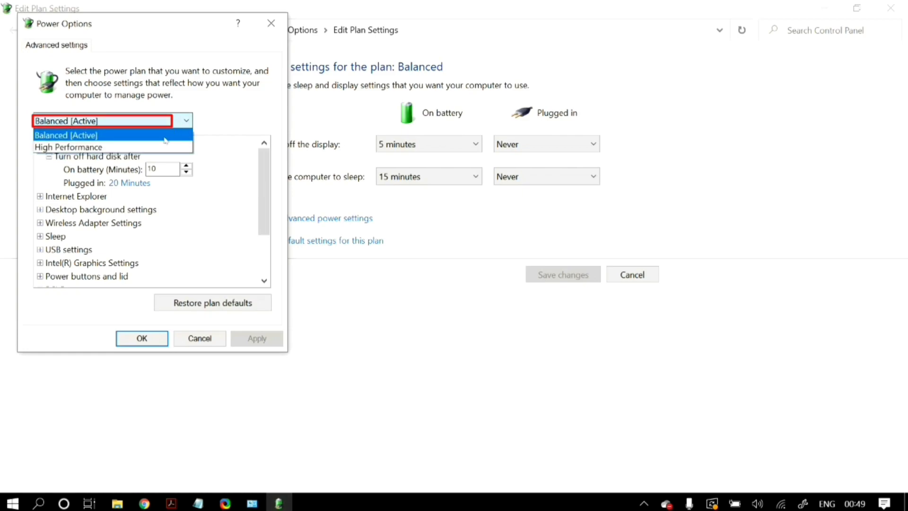
{"action": "left_click", "coordinate": [164, 136]}
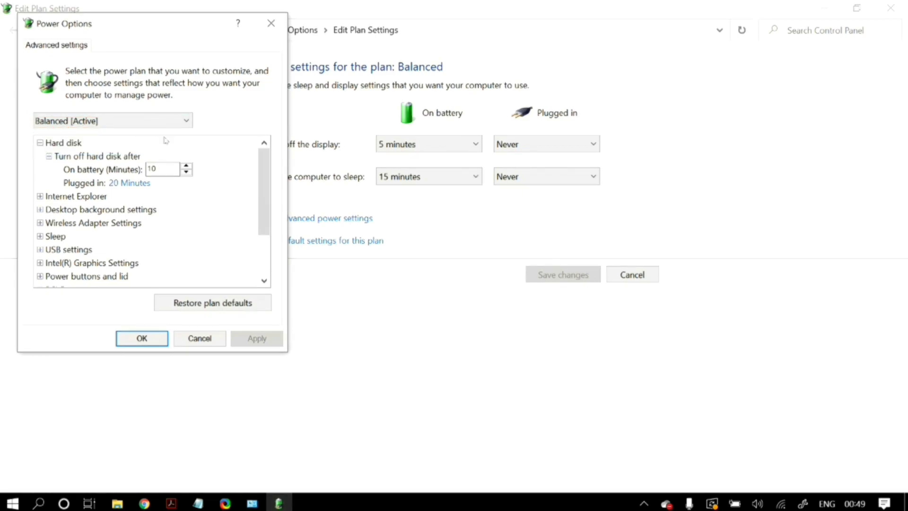
Restore the Balanced power plan's default settings, confirm, and close the Power Options and Edit Plan Settings windows.
{"action": "left_click", "coordinate": [192, 303]}
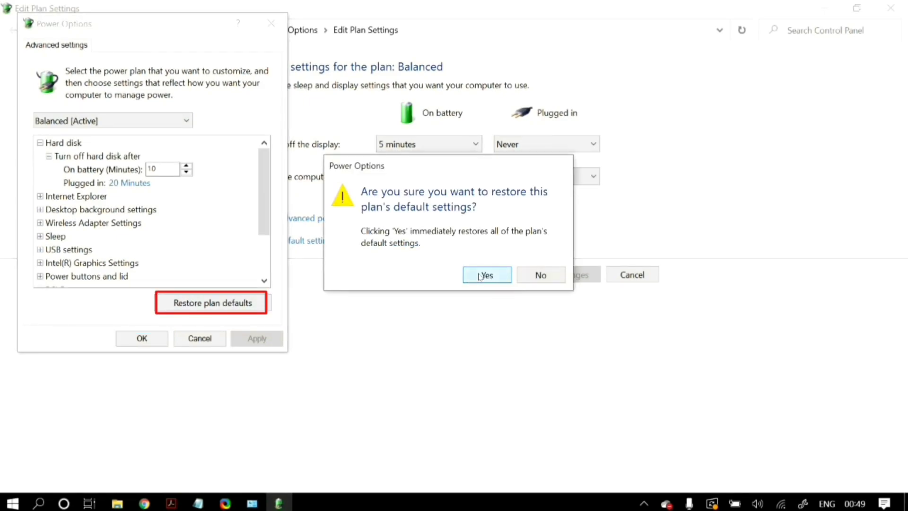
{"action": "left_click", "coordinate": [494, 275]}
{"action": "left_click", "coordinate": [141, 338]}
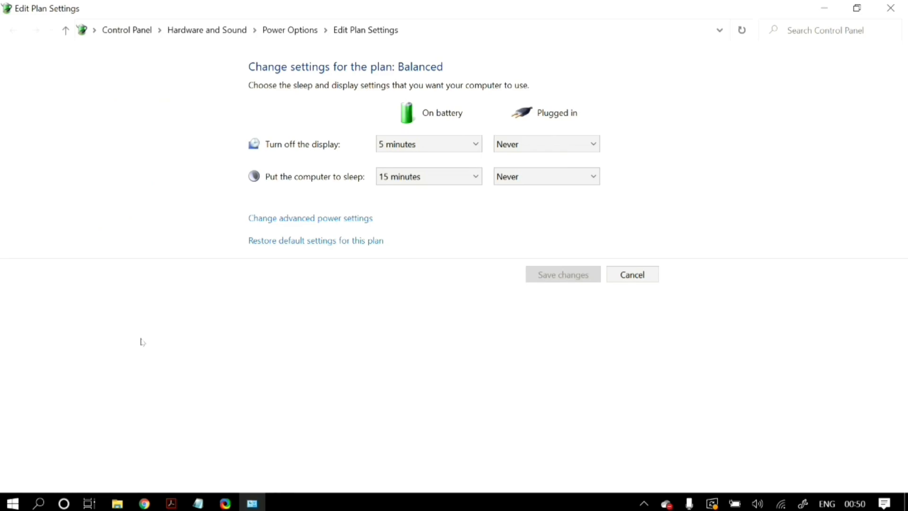
{"action": "left_click", "coordinate": [890, 8]}
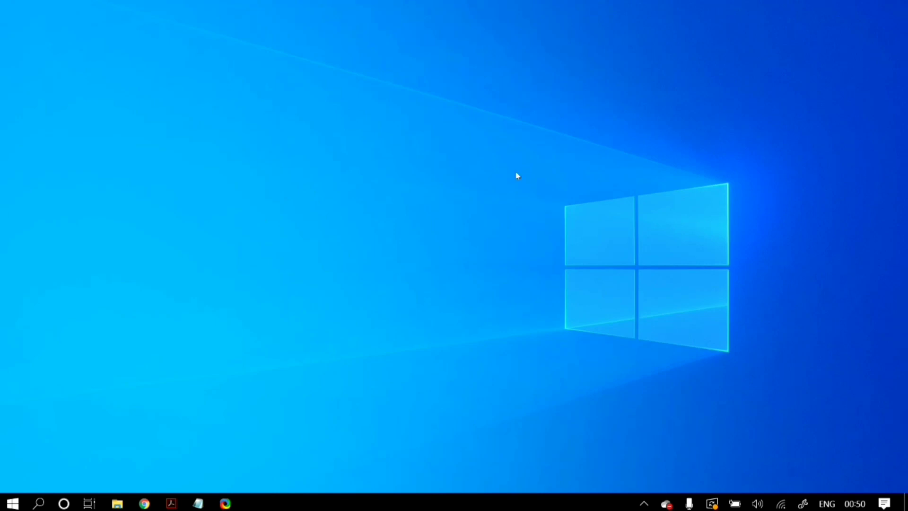
{"action": "left_click", "coordinate": [643, 503]}
{"action": "left_click", "coordinate": [644, 503]}
Open This PC's properties in File Explorer, go to Advanced system settings and open the Performance settings.
{"action": "left_click", "coordinate": [117, 503]}
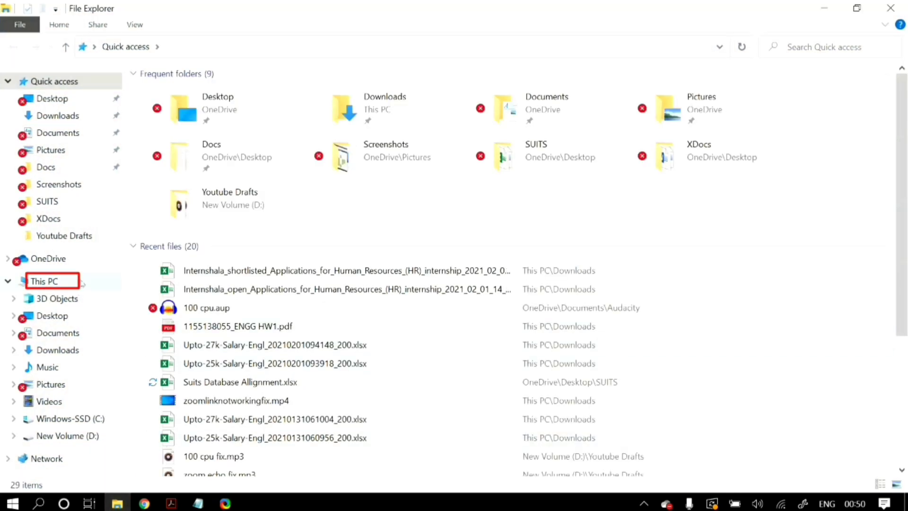
{"action": "left_click", "coordinate": [81, 283]}
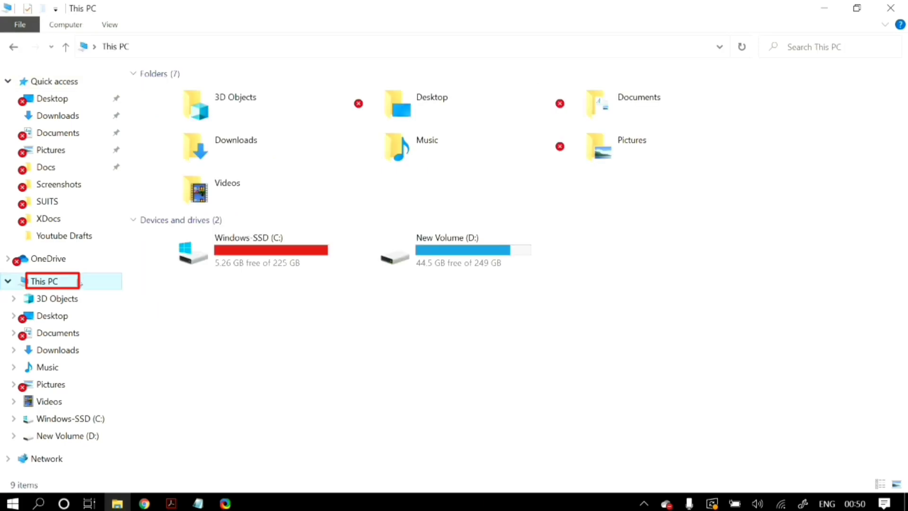
{"action": "right_click", "coordinate": [80, 282]}
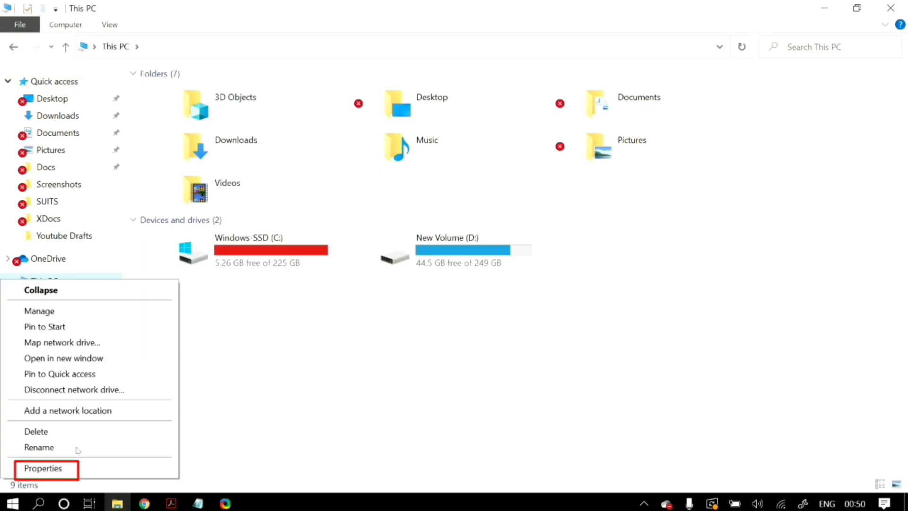
{"action": "left_click", "coordinate": [78, 468]}
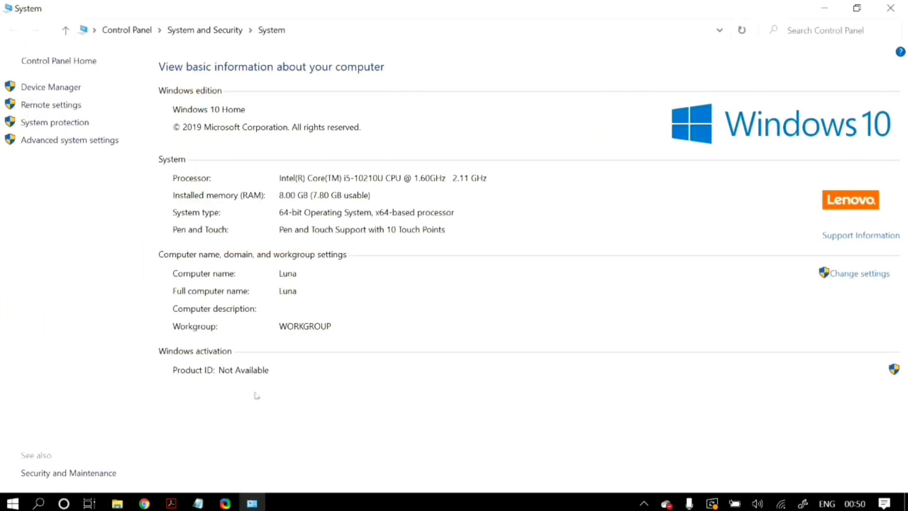
{"action": "left_click", "coordinate": [104, 140]}
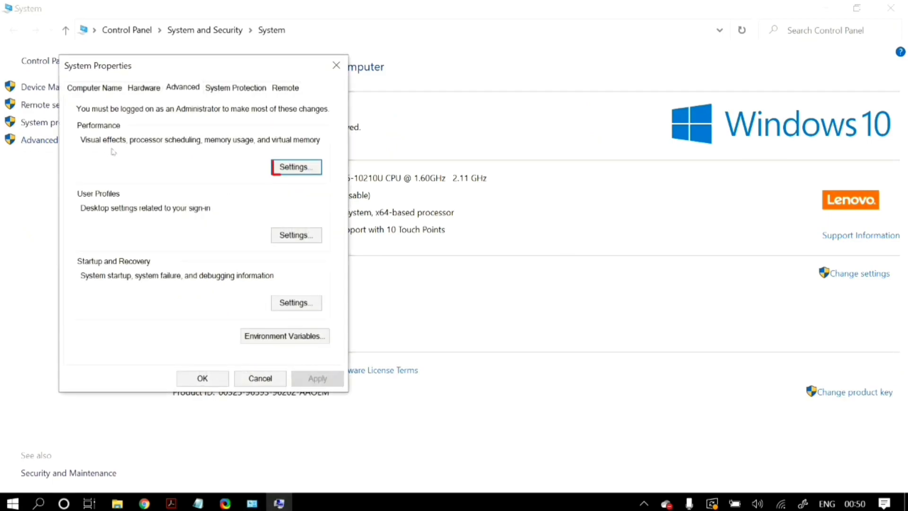
{"action": "left_click", "coordinate": [284, 171]}
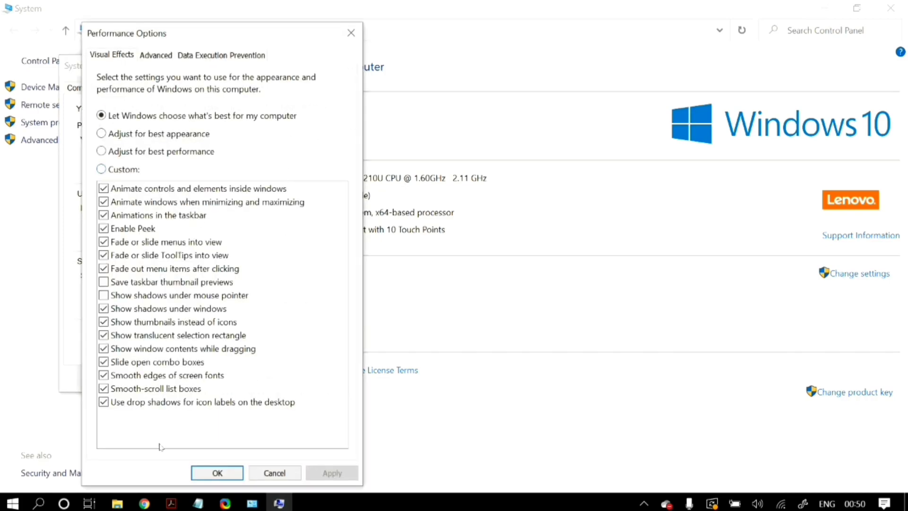
Set the visual effects to "Adjust for best performance", apply, and close the Performance Options and System Properties dialogs.
{"action": "left_click", "coordinate": [181, 151]}
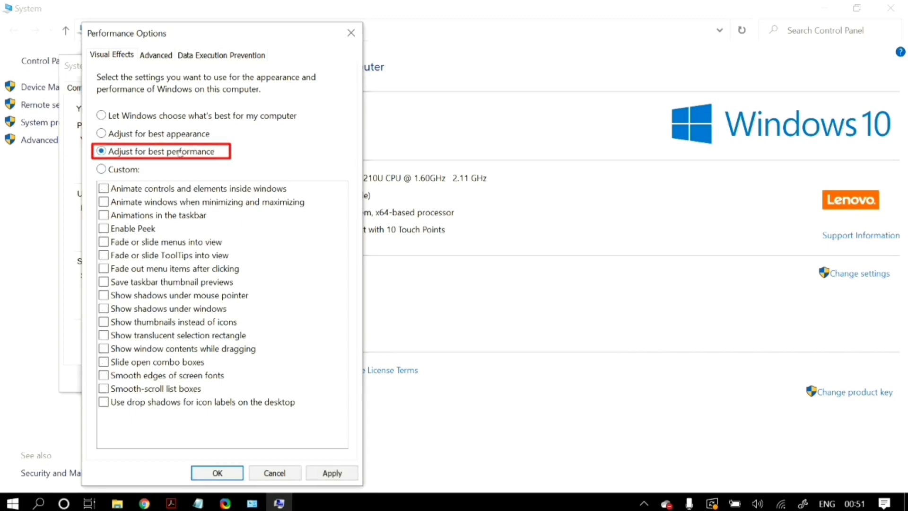
{"action": "left_click", "coordinate": [326, 470]}
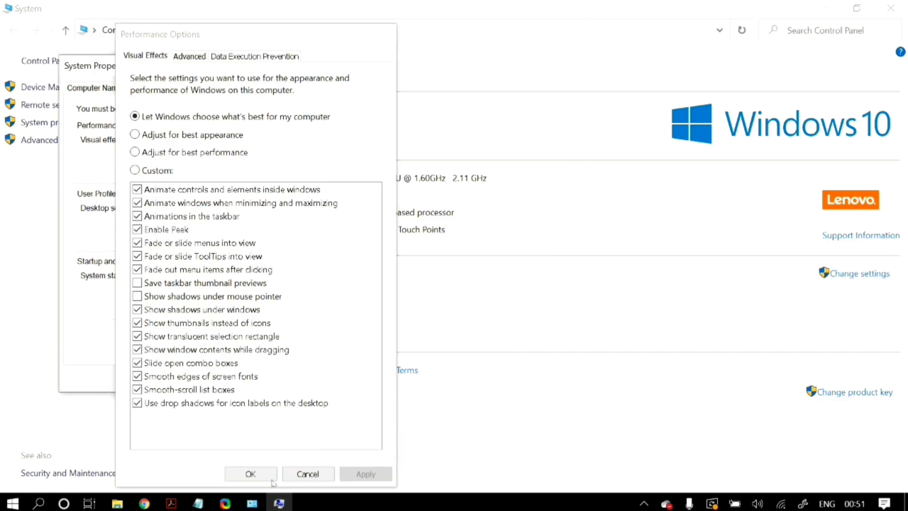
{"action": "left_click", "coordinate": [250, 472]}
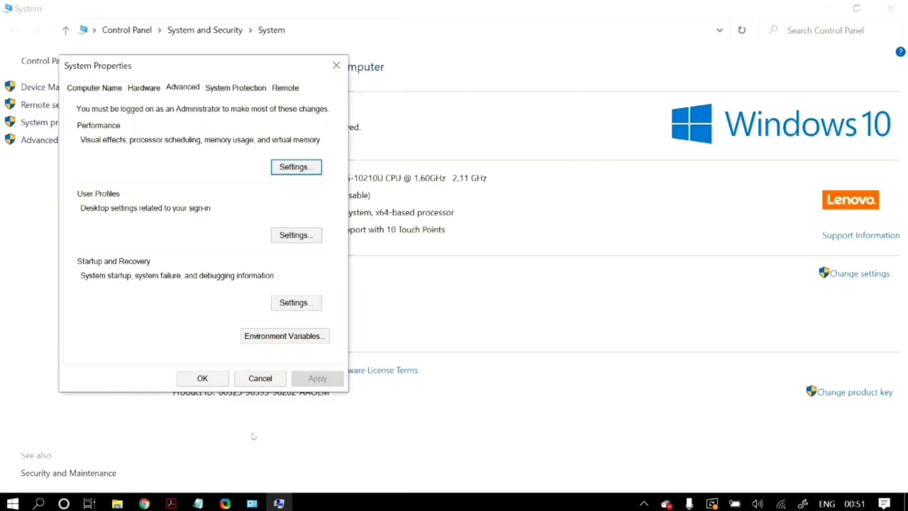
{"action": "left_click", "coordinate": [203, 379]}
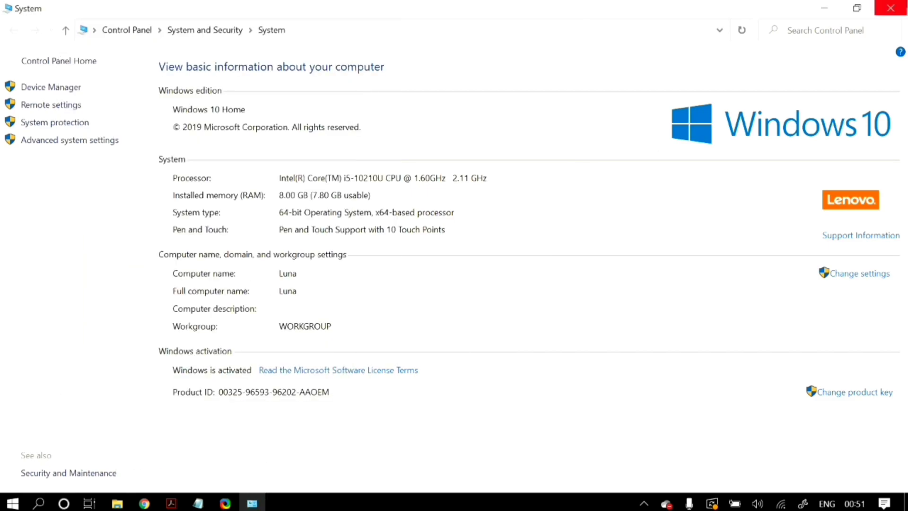
Close the System and File Explorer windows to return to the desktop.
{"action": "key", "text": "super+e"}
{"action": "left_click_drag", "start_coordinate": [420, 4], "coordinate": [300, 82]}
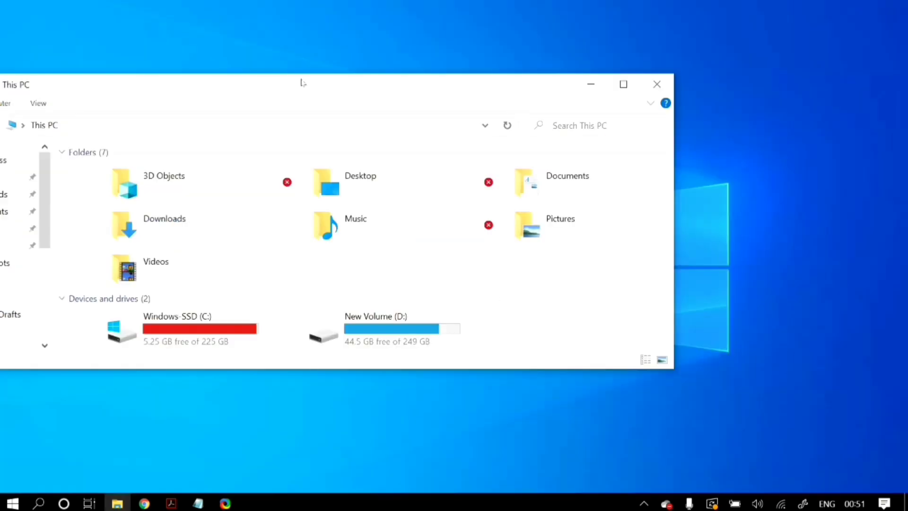
{"action": "left_click", "coordinate": [651, 86]}
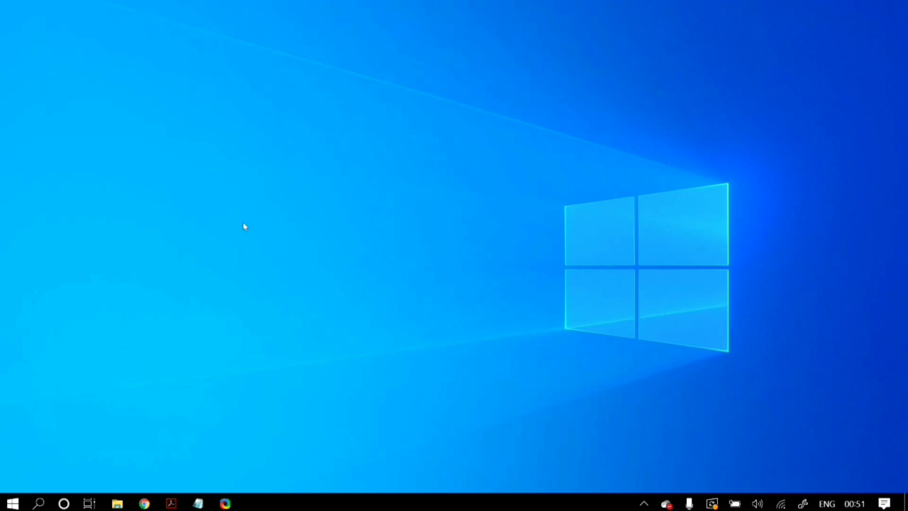
Search Windows for the Run app and run dfrgui to open Optimize Drives.
{"action": "left_click", "coordinate": [12, 503]}
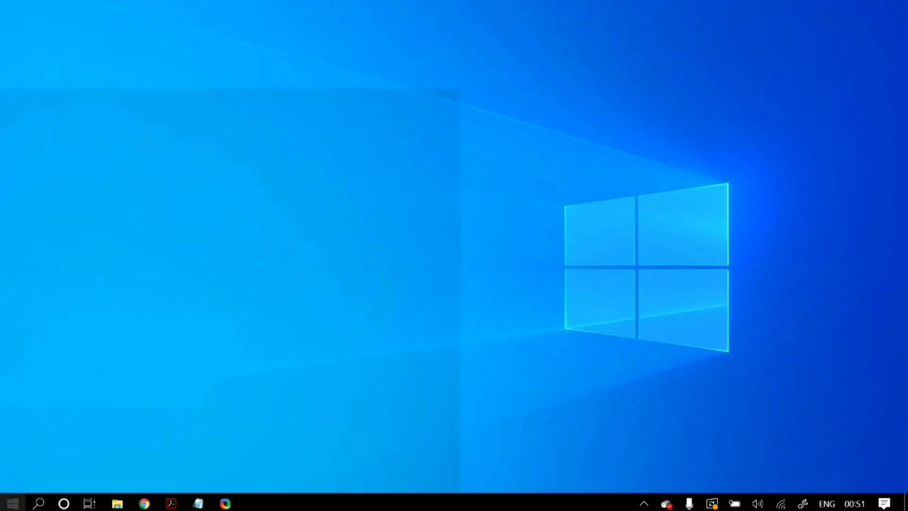
{"action": "type", "text": "riu"}
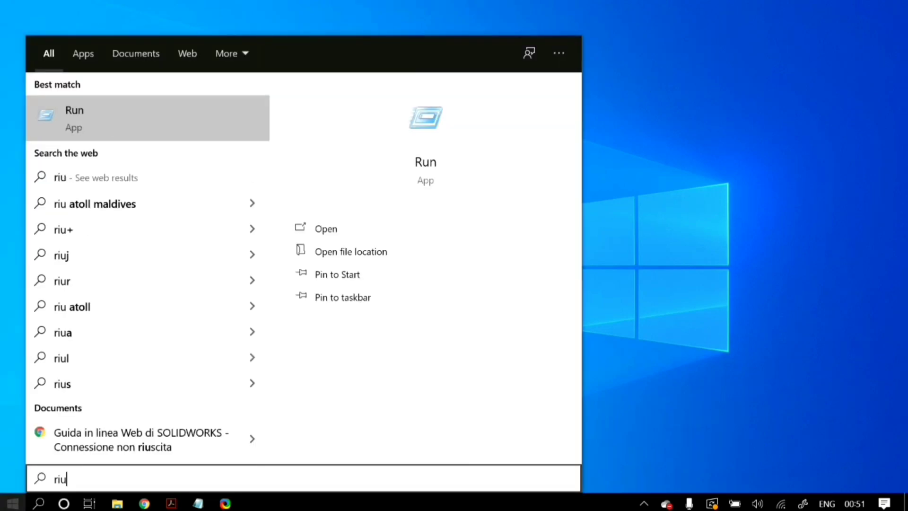
{"action": "key", "text": "Return"}
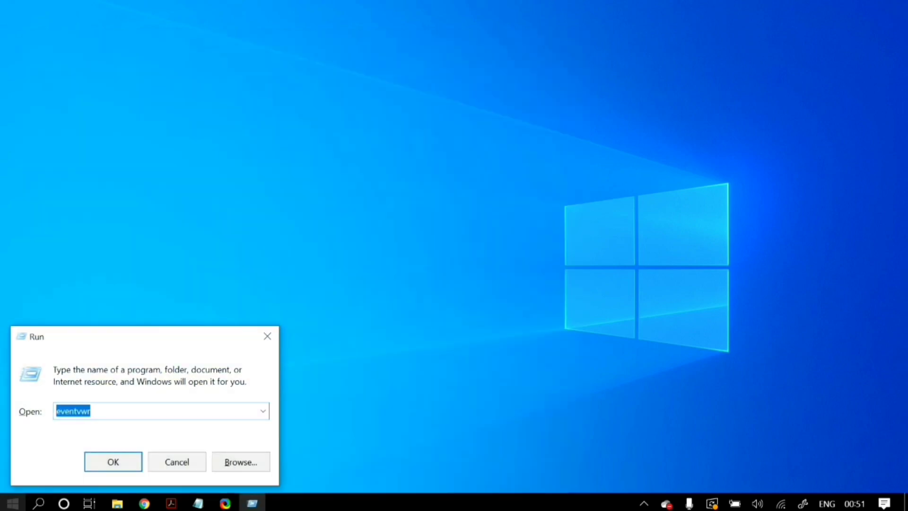
{"action": "key", "text": "End"}
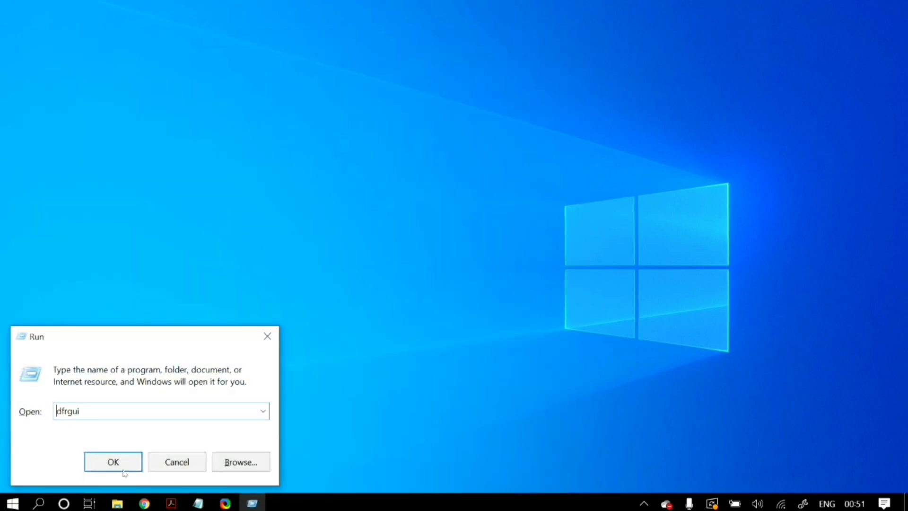
{"action": "left_click", "coordinate": [643, 504]}
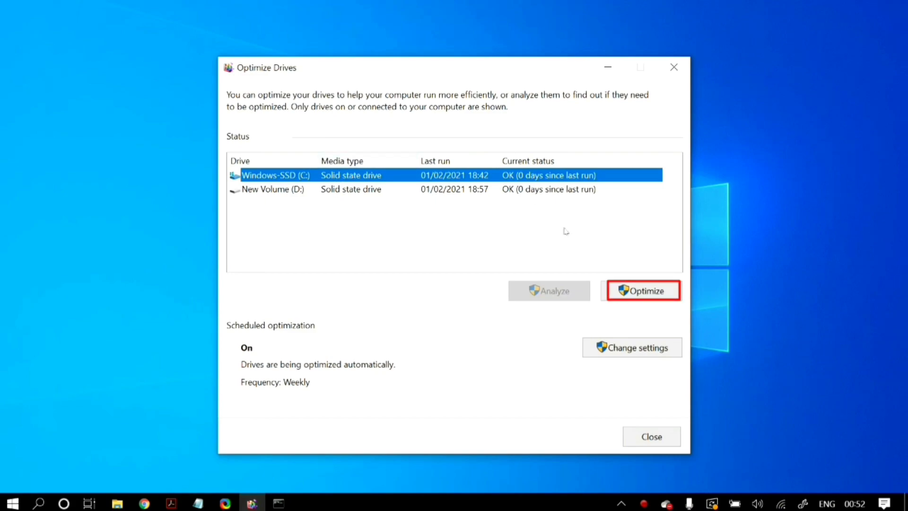
Optimize the Windows-SSD (C:) and New Volume (D:) drives, and close Optimize Drives.
{"action": "left_click", "coordinate": [666, 291]}
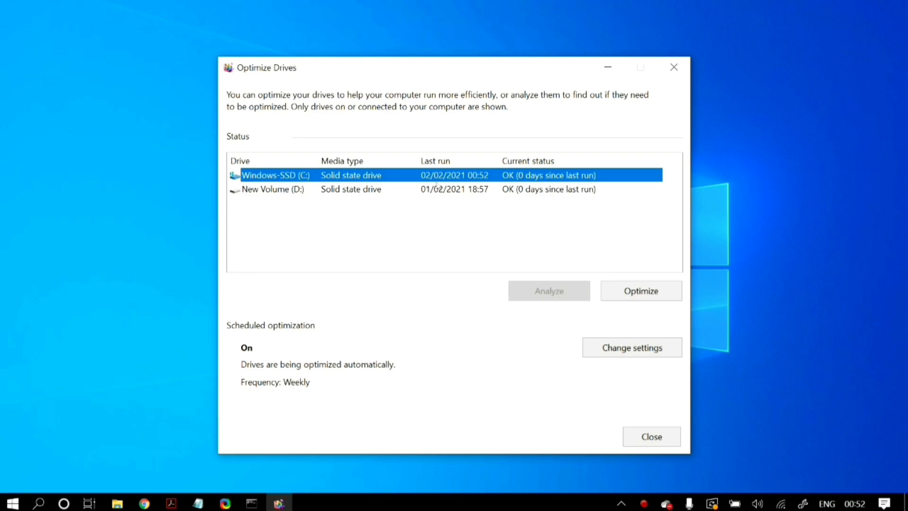
{"action": "left_click", "coordinate": [437, 190]}
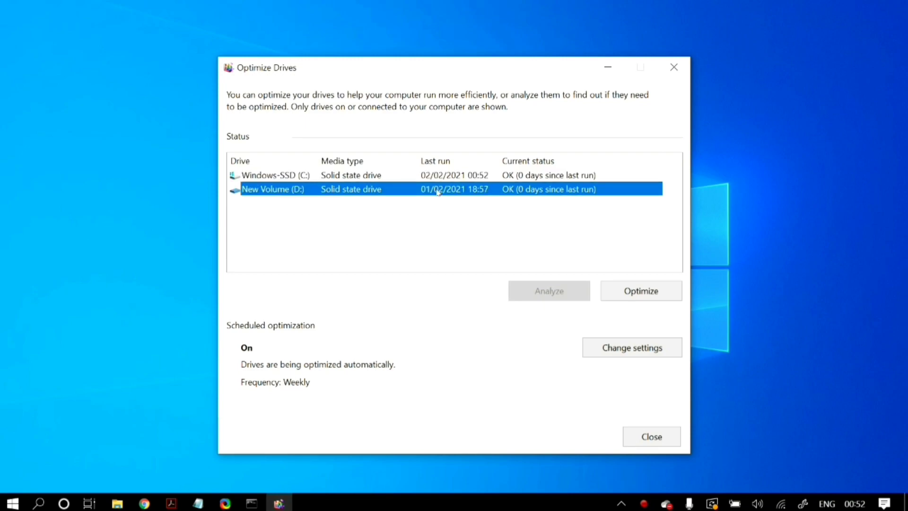
{"action": "left_click", "coordinate": [631, 291]}
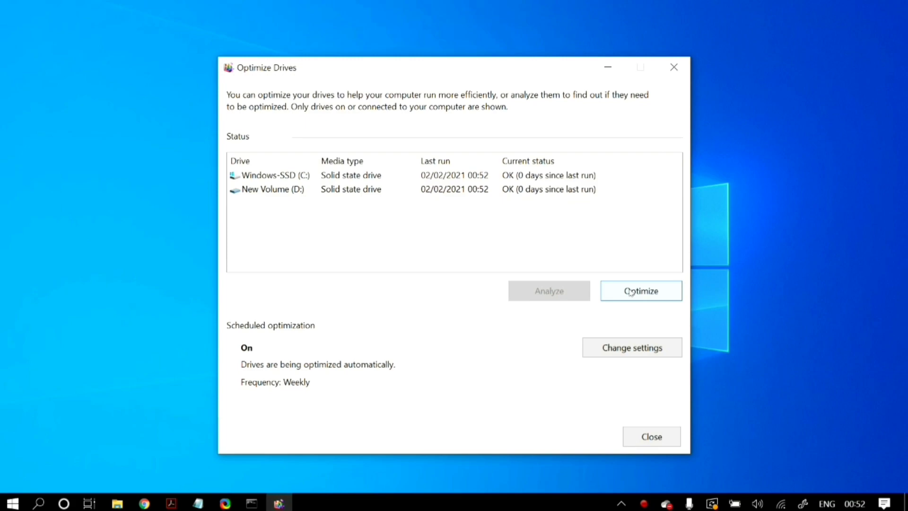
{"action": "left_click", "coordinate": [644, 438]}
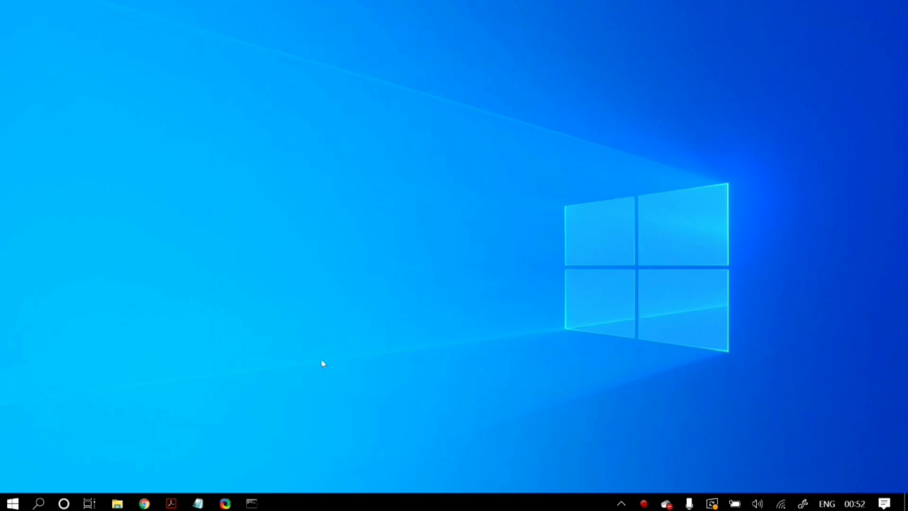
Switch to the administrator Command Prompt and run "PowerCfg /SETACVALUEINDEX SCHEME_CURRENT SUB_PROCESSOR IDLEDISABLE 000".
{"action": "left_click", "coordinate": [252, 503]}
{"action": "left_click", "coordinate": [302, 279]}
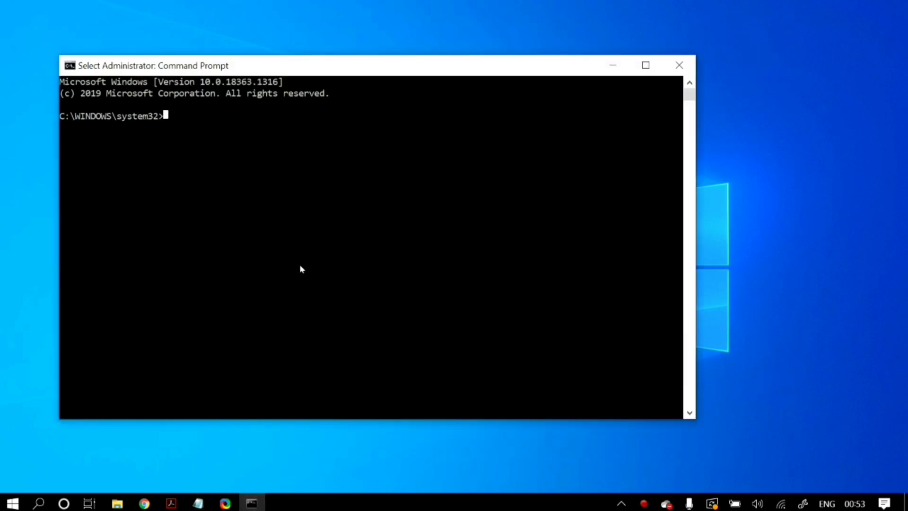
{"action": "right_click", "coordinate": [300, 269]}
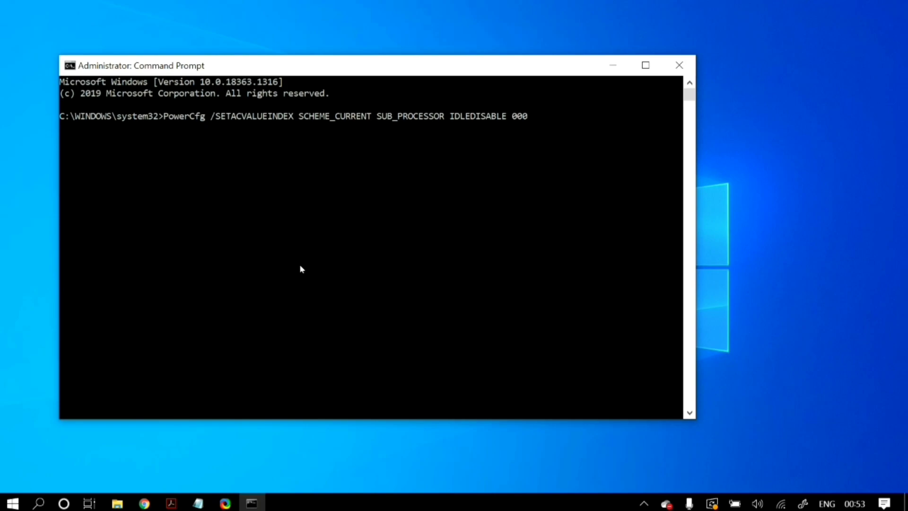
{"action": "key", "text": "Return"}
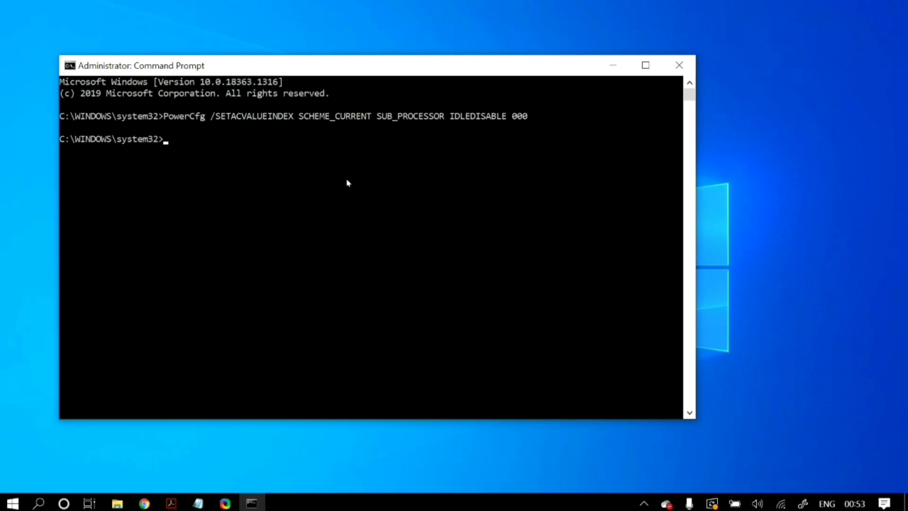
Run "PowerCfg /SETACTIVE SCHEME_CURRENT" and close Command Prompt.
{"action": "type", "text": "PowerCfg /SETACTIVE SCHEME_CURRENT"}
{"action": "key", "text": "BackSpace"}
{"action": "type", "text": "T"}
{"action": "key", "text": "Return"}
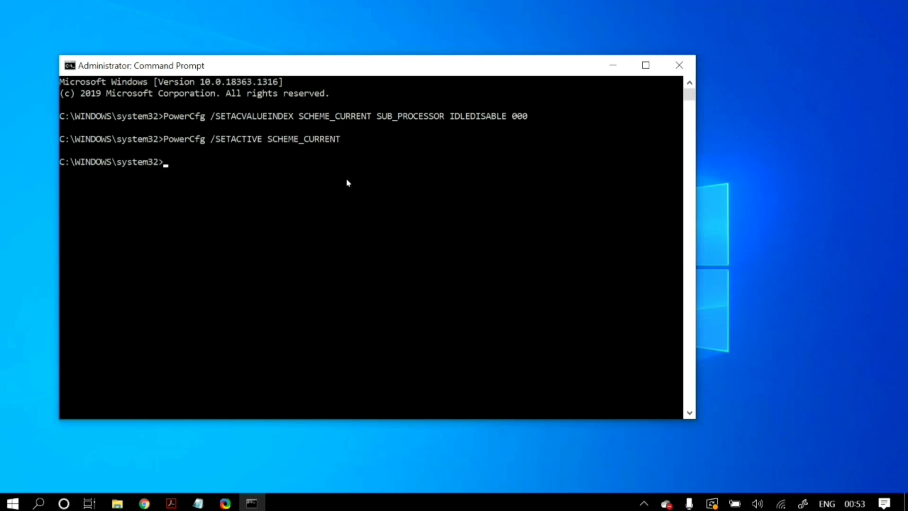
{"action": "left_click", "coordinate": [671, 66]}
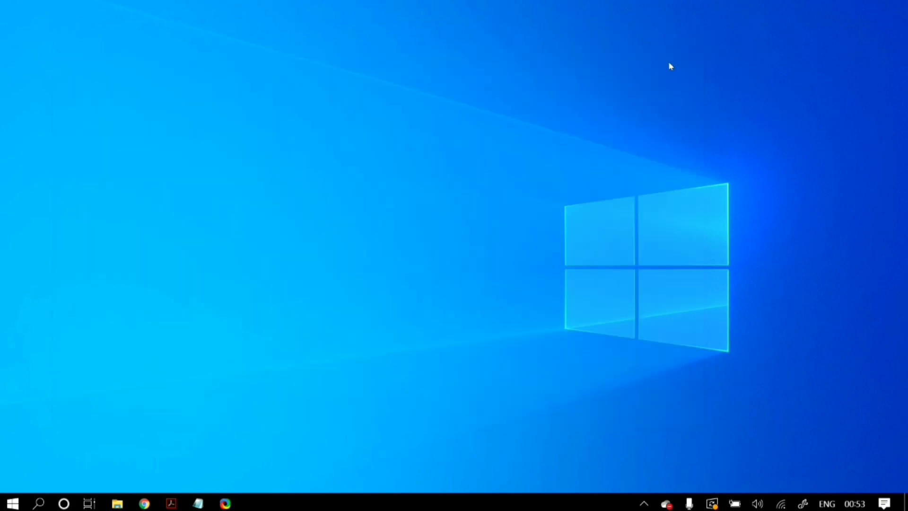
Open Bitdefender Antivirus Free Edition, toggle its protection off and back on in the Protection settings, and close it.
{"action": "left_click", "coordinate": [644, 503]}
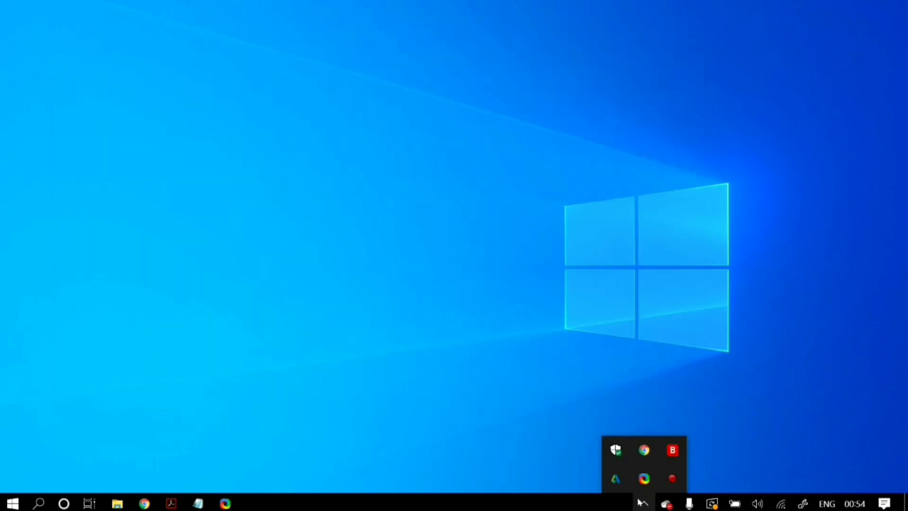
{"action": "left_click", "coordinate": [671, 450]}
{"action": "left_click", "coordinate": [549, 71]}
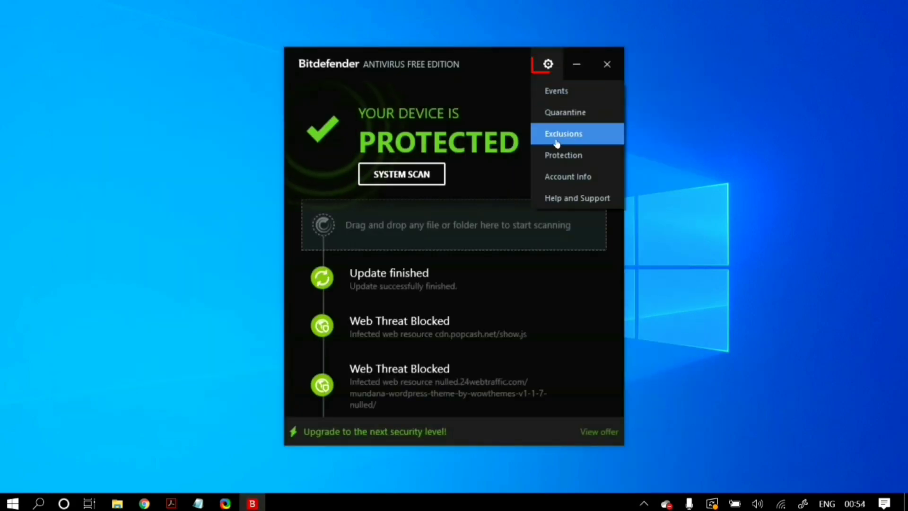
{"action": "left_click", "coordinate": [565, 154]}
{"action": "left_click", "coordinate": [669, 148]}
{"action": "left_click", "coordinate": [668, 147]}
{"action": "left_click", "coordinate": [706, 64]}
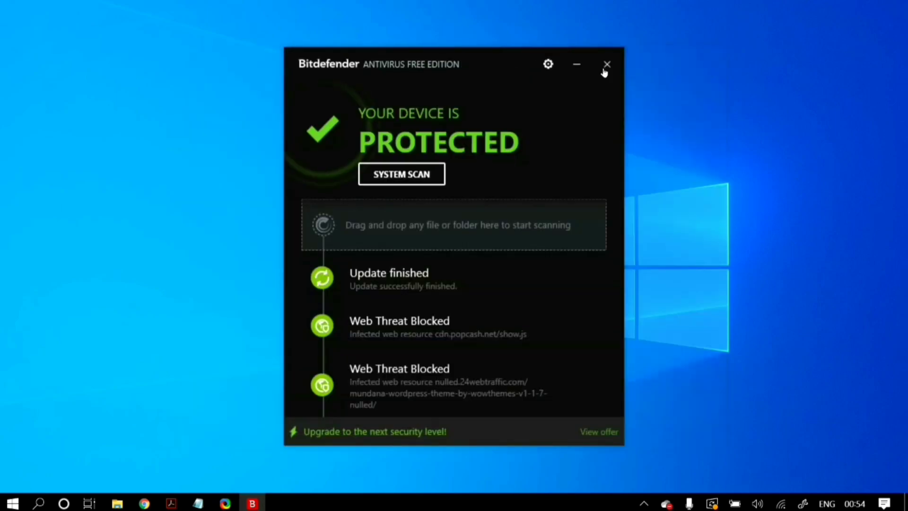
{"action": "left_click", "coordinate": [606, 64]}
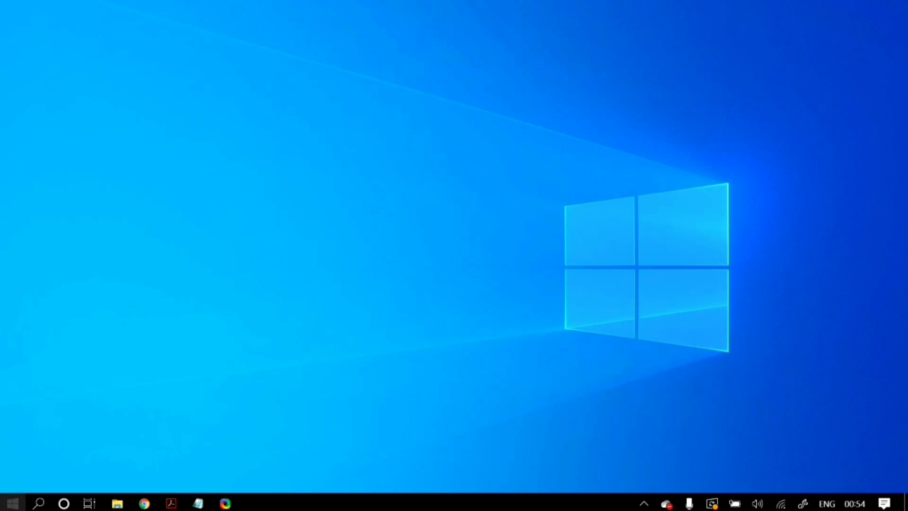
Search Windows for "reset", open Reset this PC to view the Recovery options, and close Settings.
{"action": "left_click", "coordinate": [12, 503]}
{"action": "type", "text": "reset"}
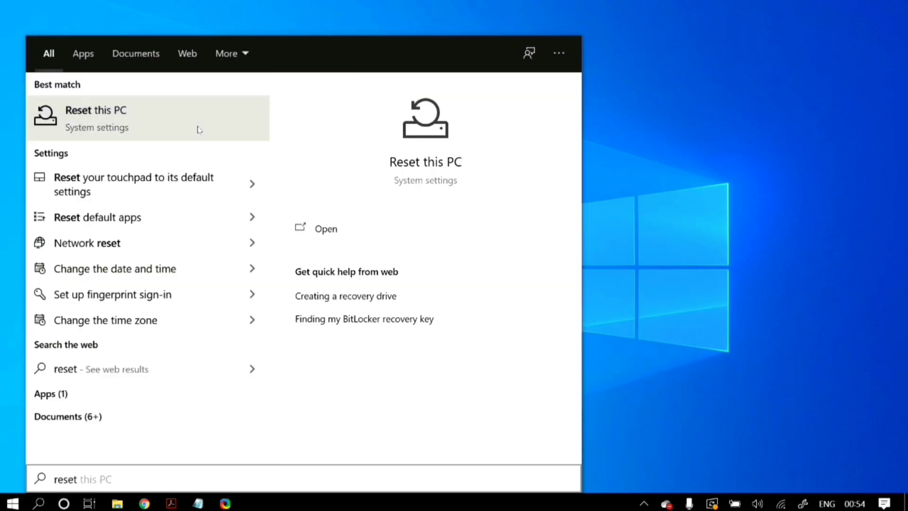
{"action": "left_click", "coordinate": [197, 130]}
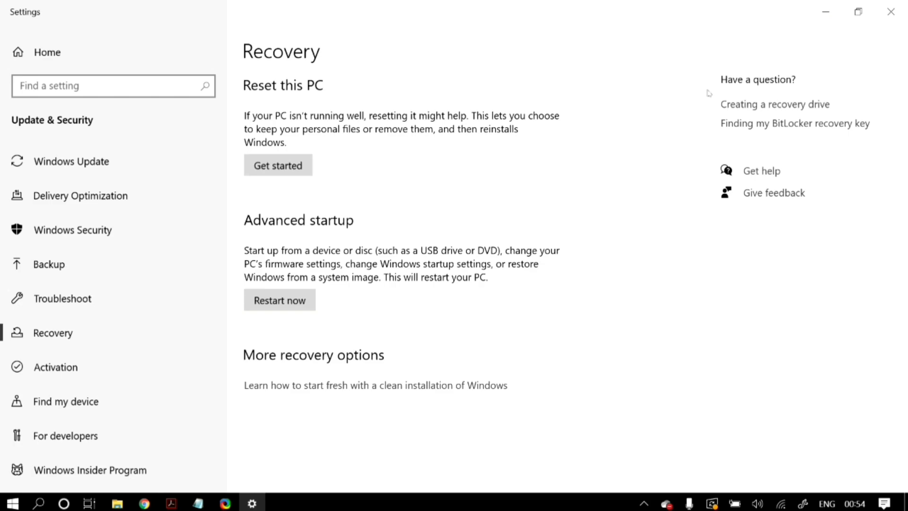
{"action": "left_click", "coordinate": [890, 12]}
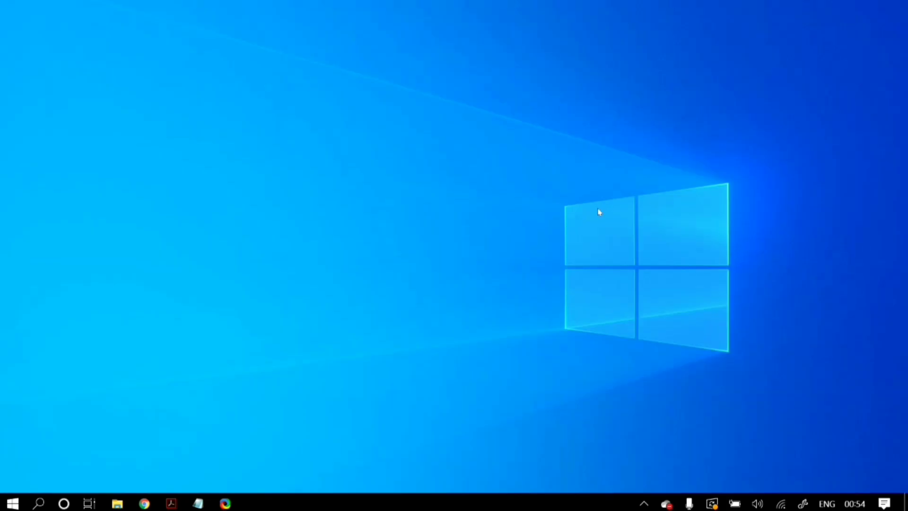